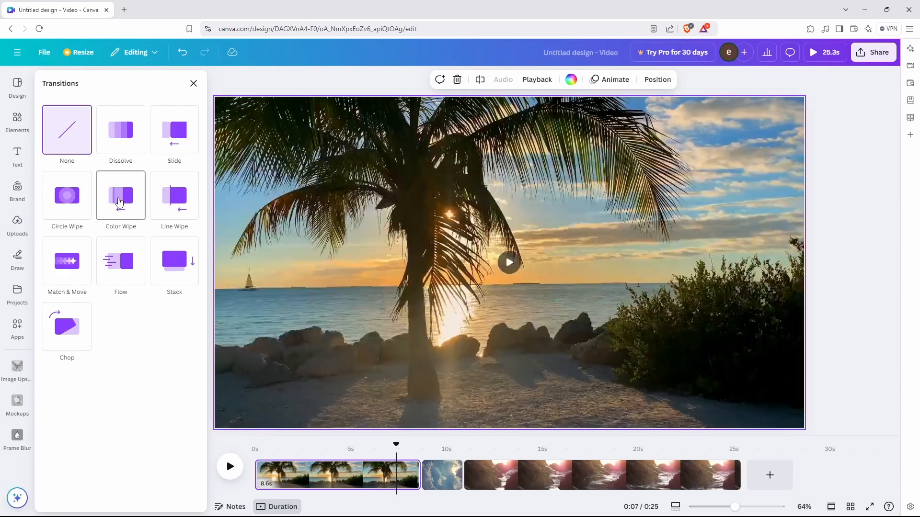
Join the first two clips with a Color Wipe transition whose first wipe colour is black.
click(119, 202)
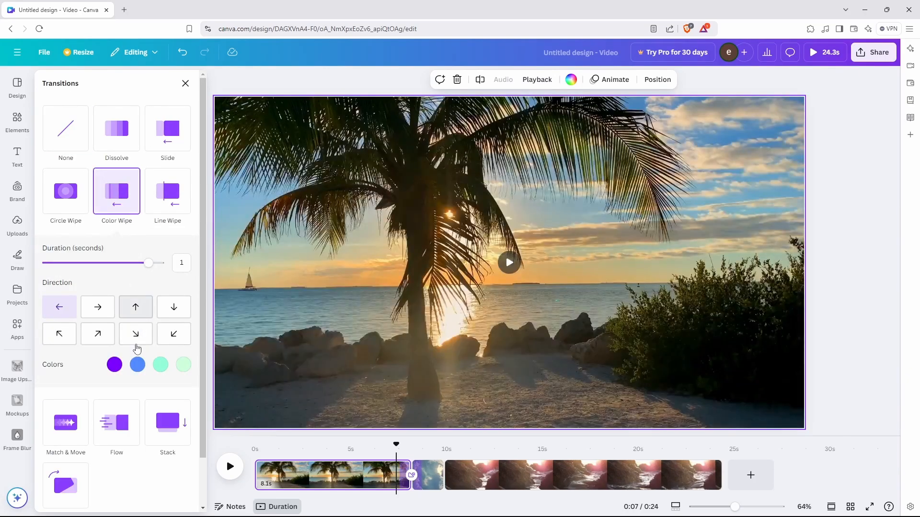
click(115, 365)
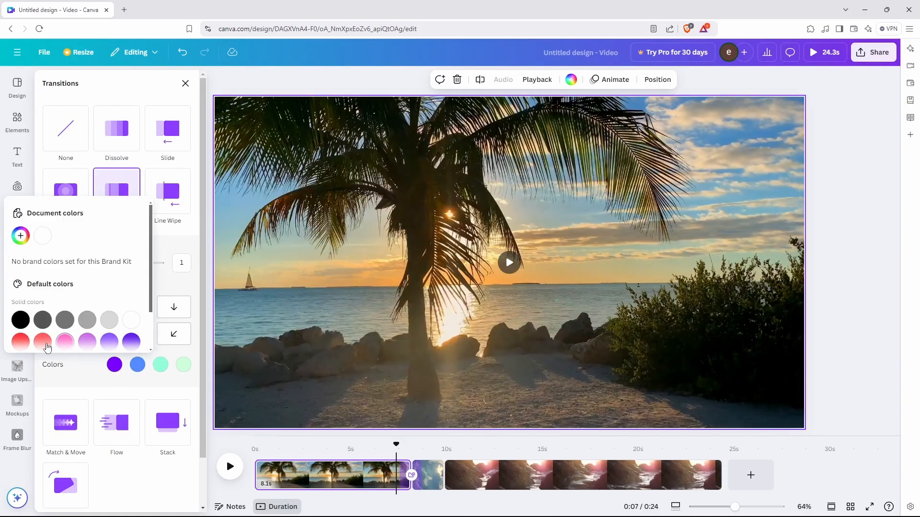
click(21, 342)
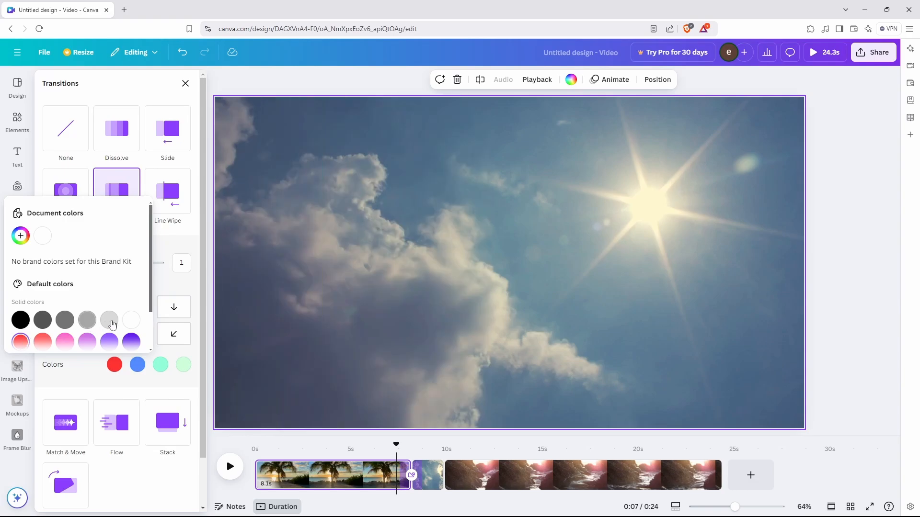
click(128, 321)
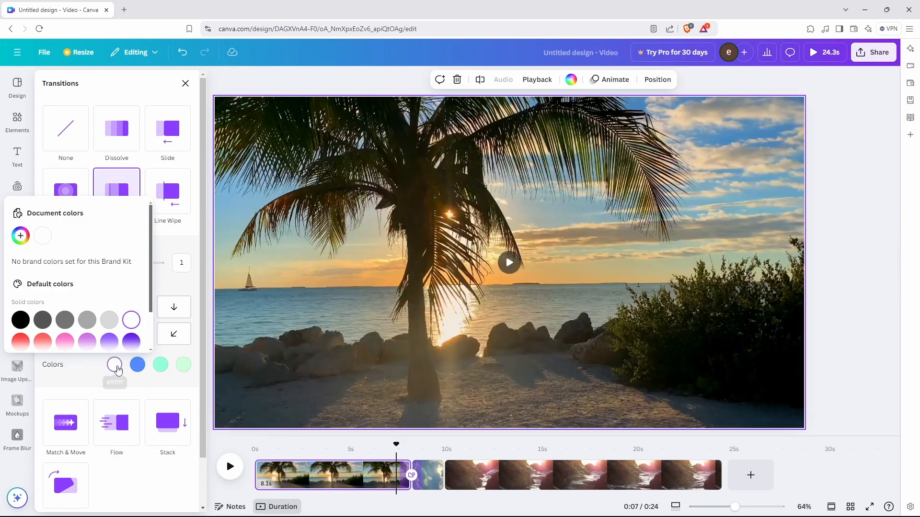
click(117, 369)
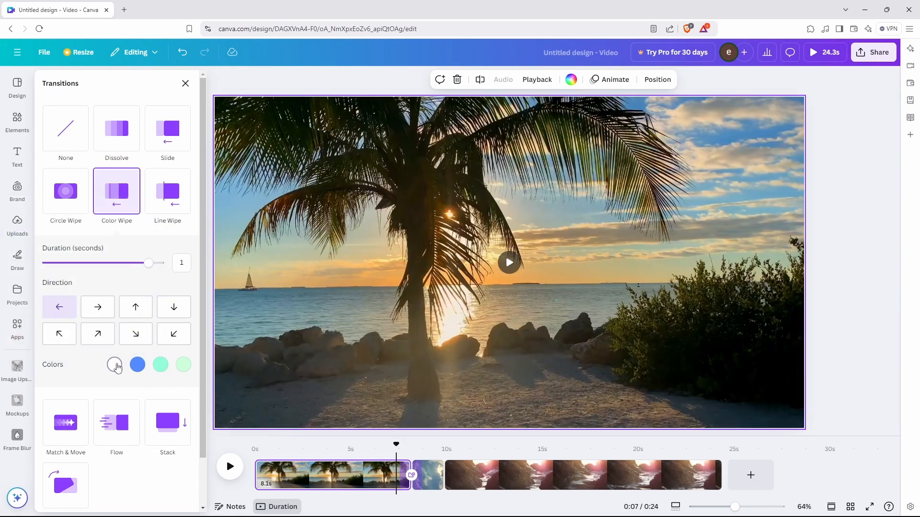
click(115, 366)
click(22, 321)
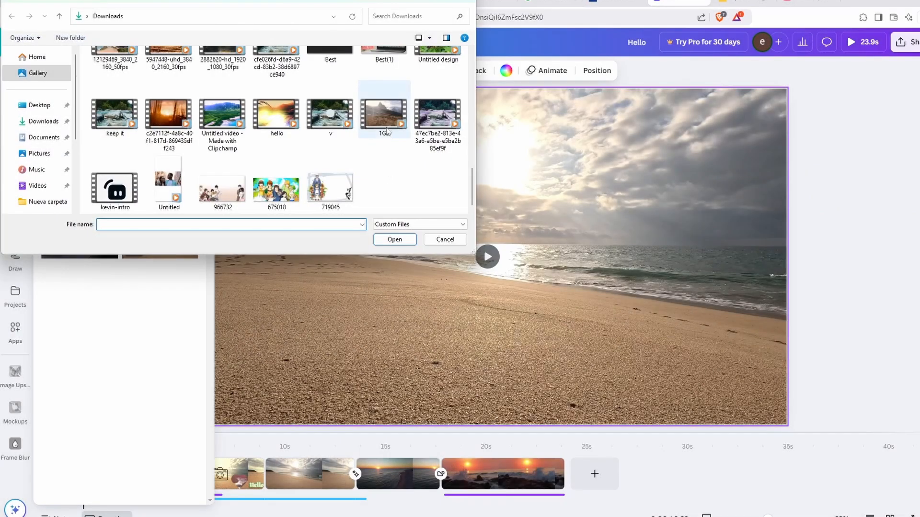
Try uploading 1GB.mp4, which Canva rejects for exceeding the 1024MB video limit.
click(387, 133)
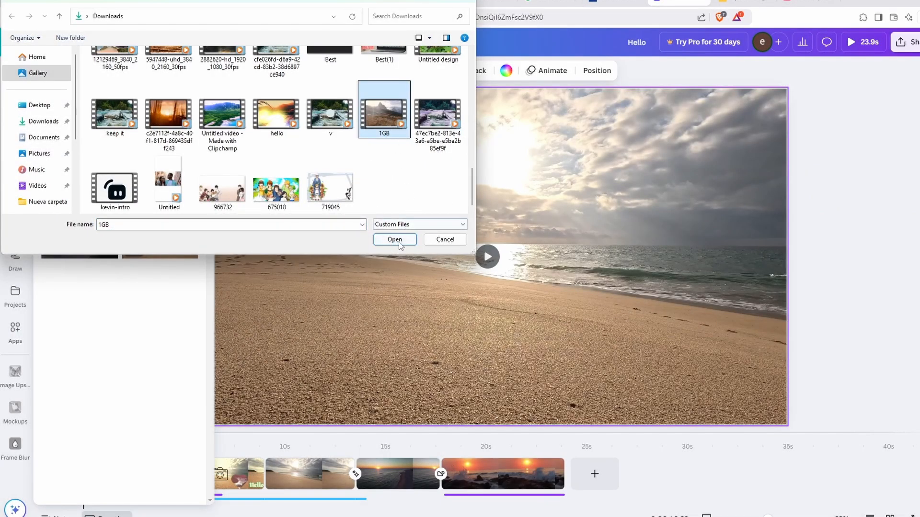
click(401, 243)
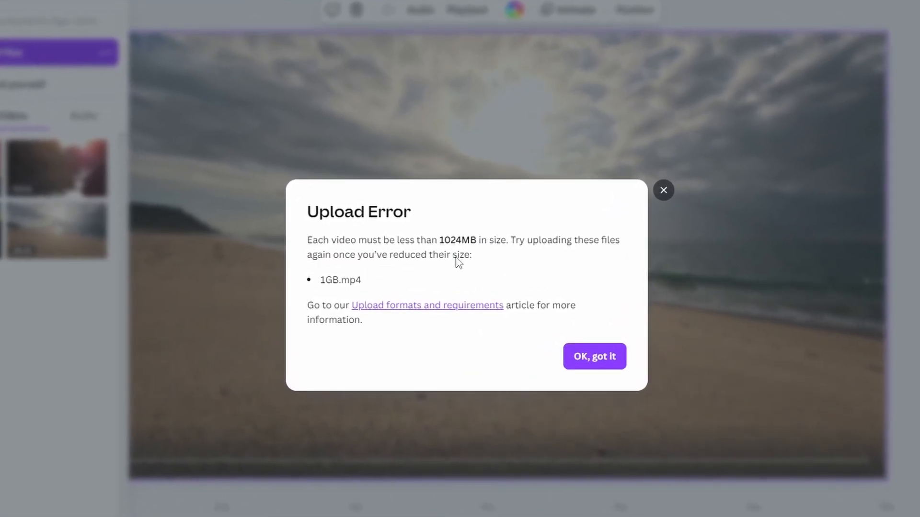
In the Upload formats and requirements article, highlight the 5GB, 100GB and 1 GB video limits.
click(427, 306)
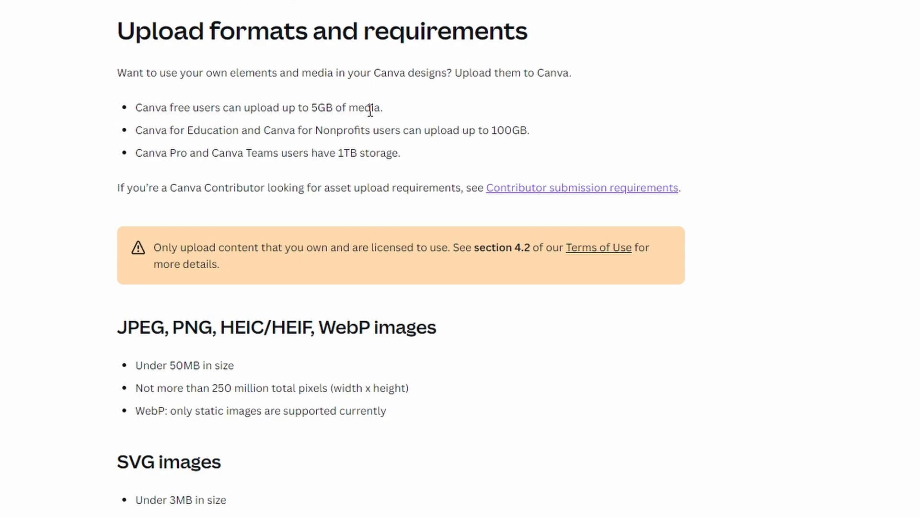
drag(381, 110, 150, 109)
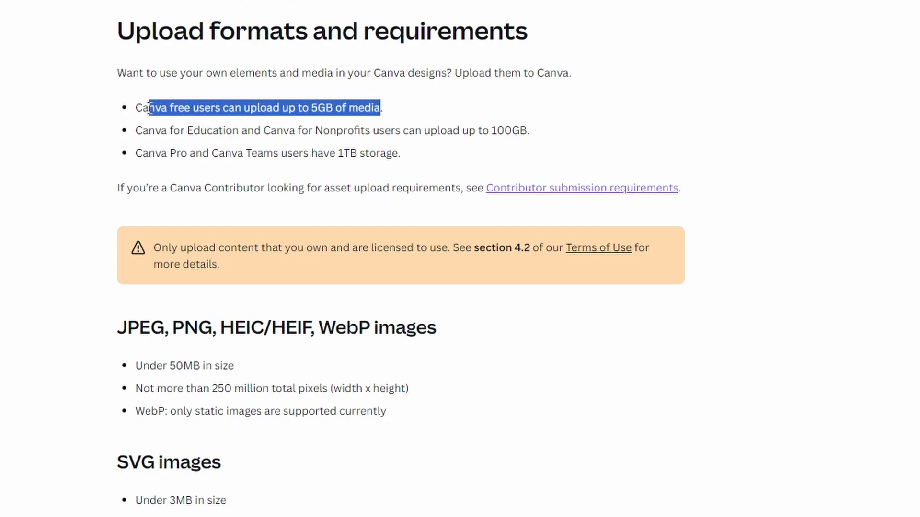
click(171, 111)
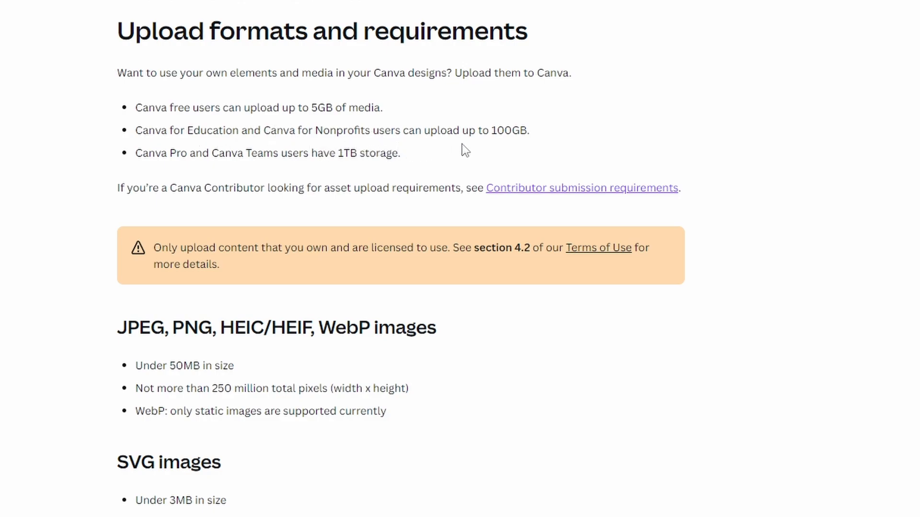
drag(540, 136, 131, 136)
scroll(250, 153, down, 15)
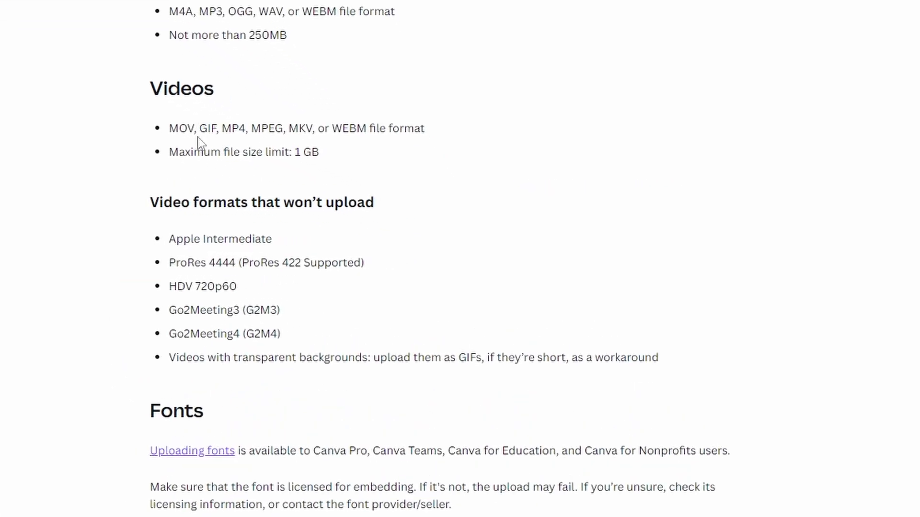
drag(320, 153, 168, 154)
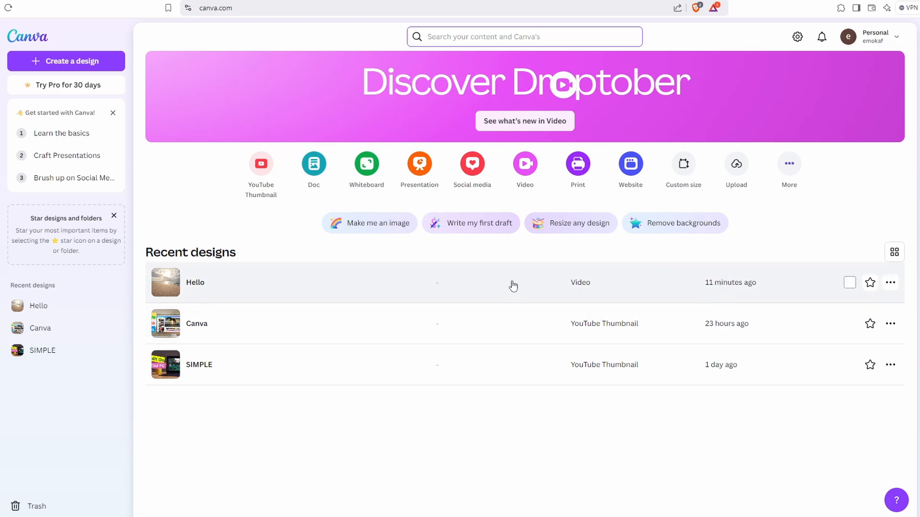
click(896, 288)
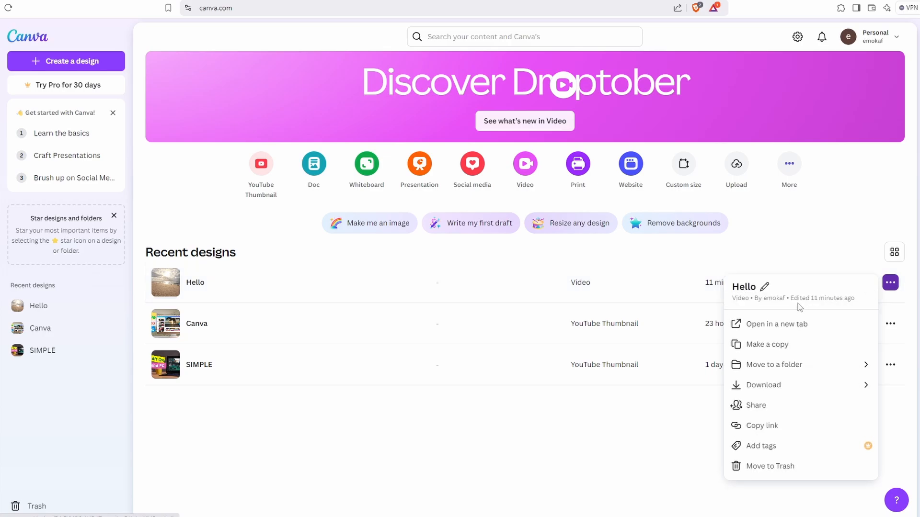
click(763, 470)
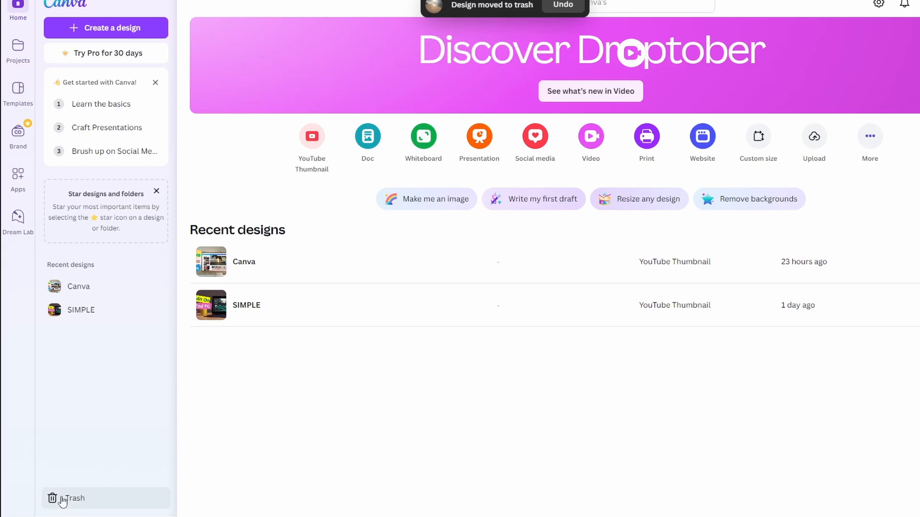
click(72, 499)
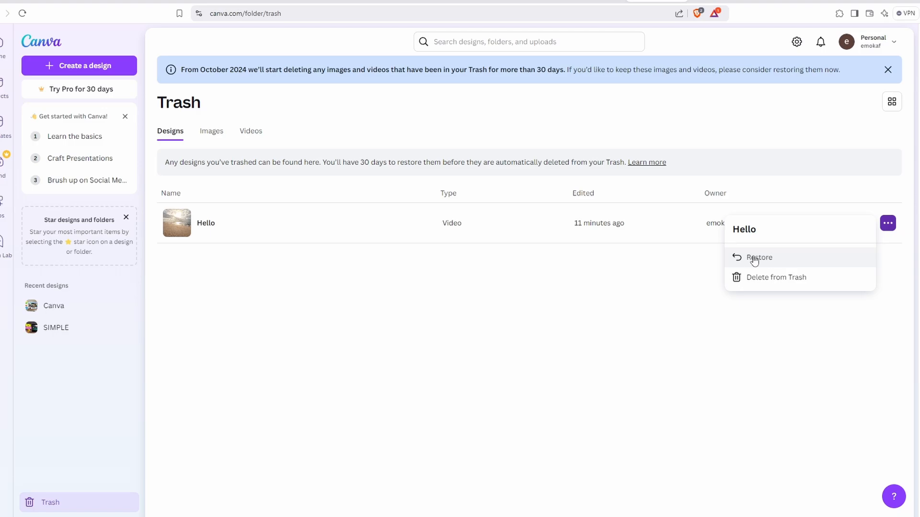
click(765, 259)
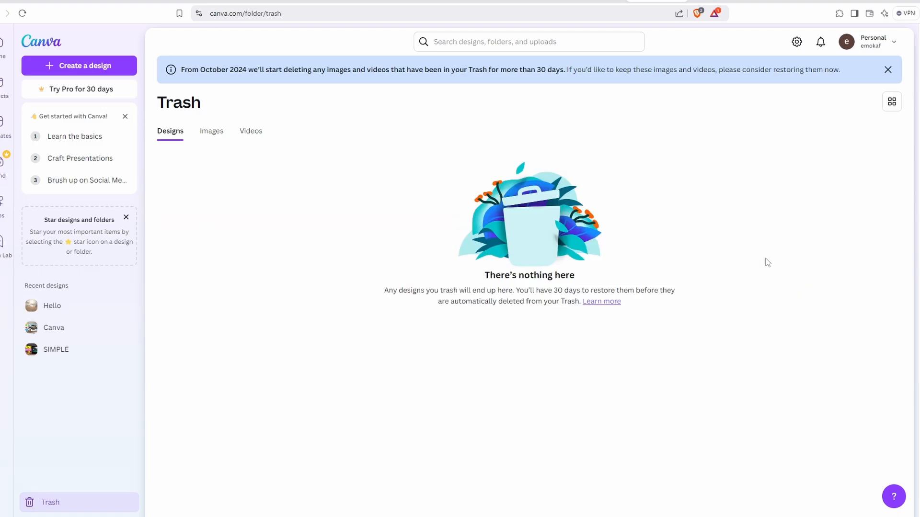
key(alt+Left)
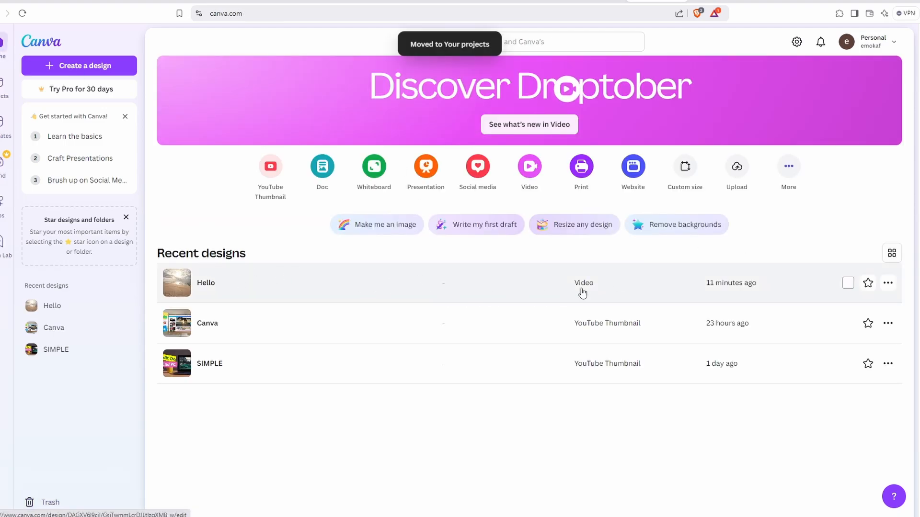
Create a new 1080p video design and upload four video files.
click(79, 65)
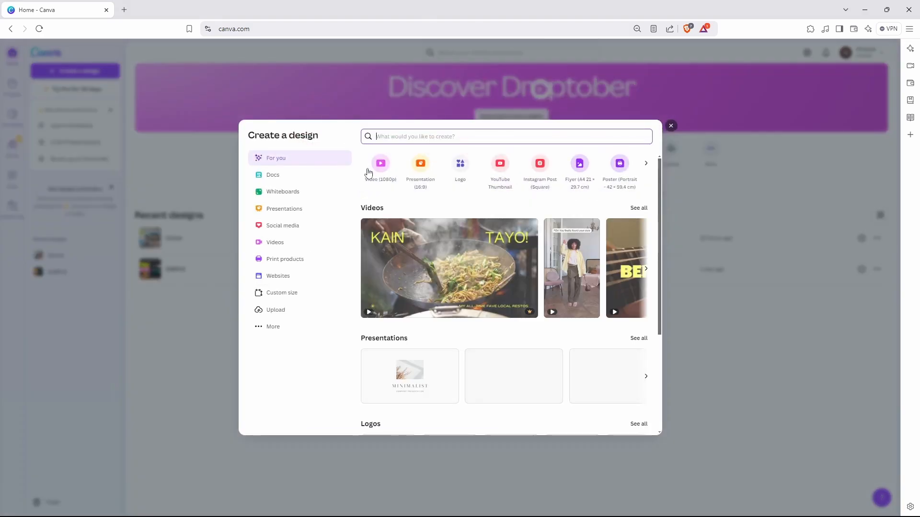
click(379, 164)
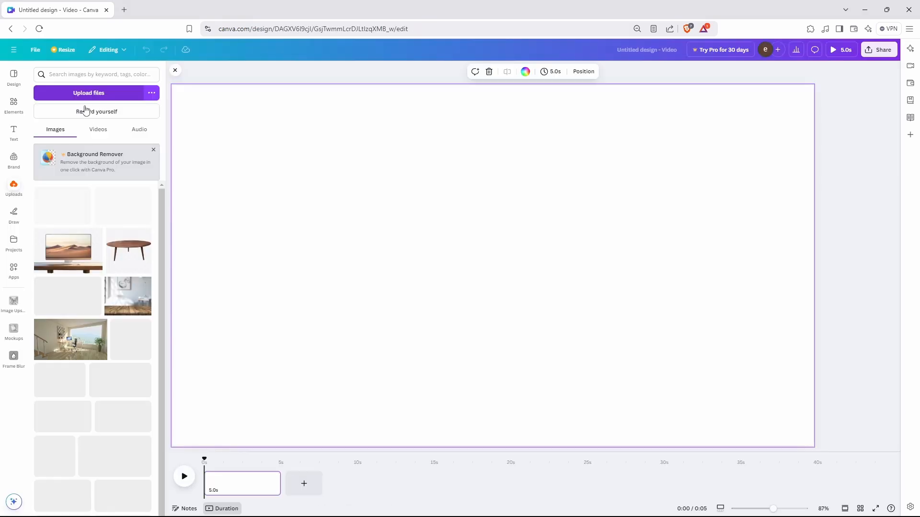
click(99, 129)
click(101, 96)
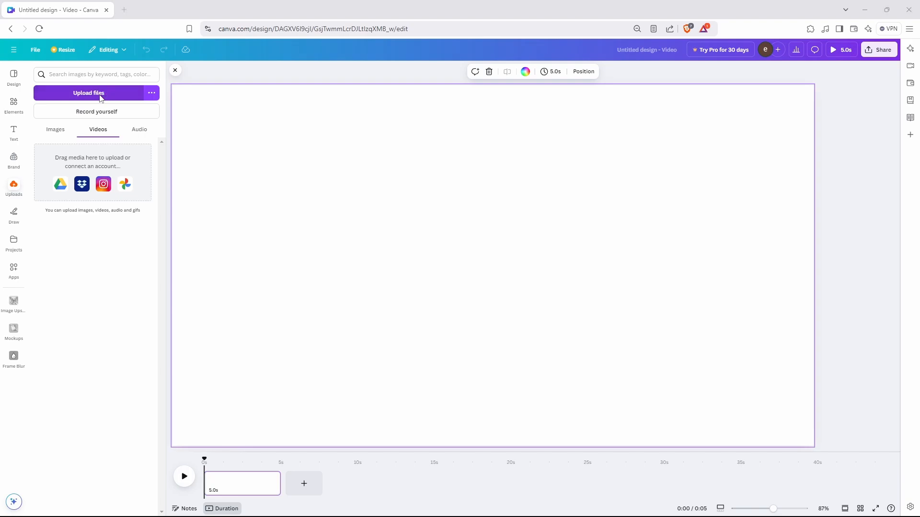
drag(109, 123, 294, 61)
click(379, 240)
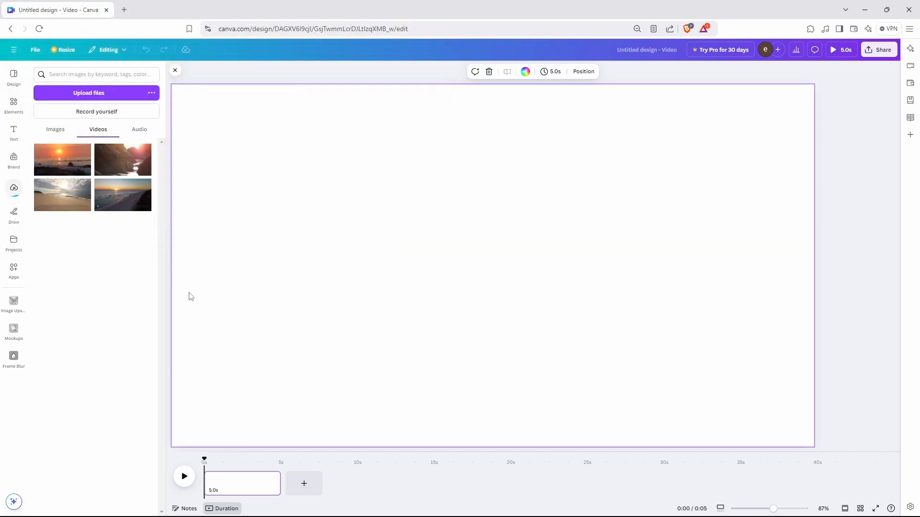
Put the beach video on page 1 and the sunset beach video on a new second page.
click(66, 197)
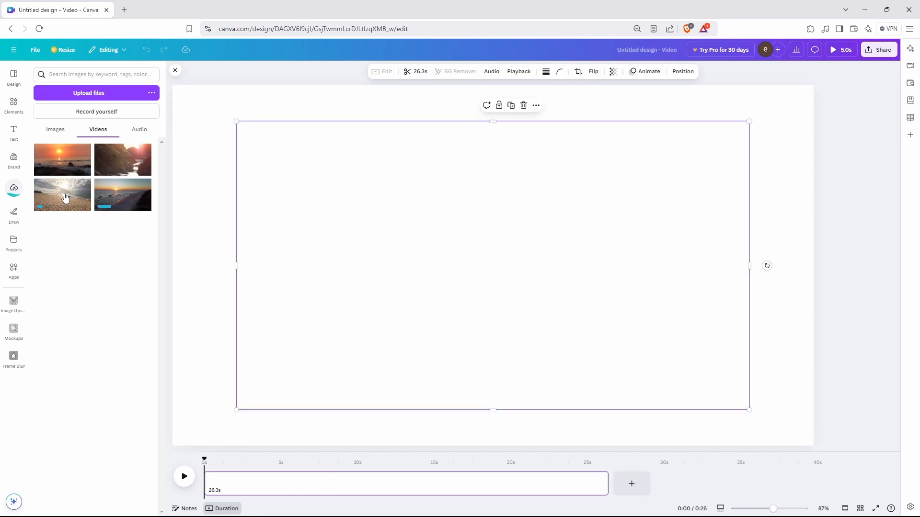
mouse_move(492, 263)
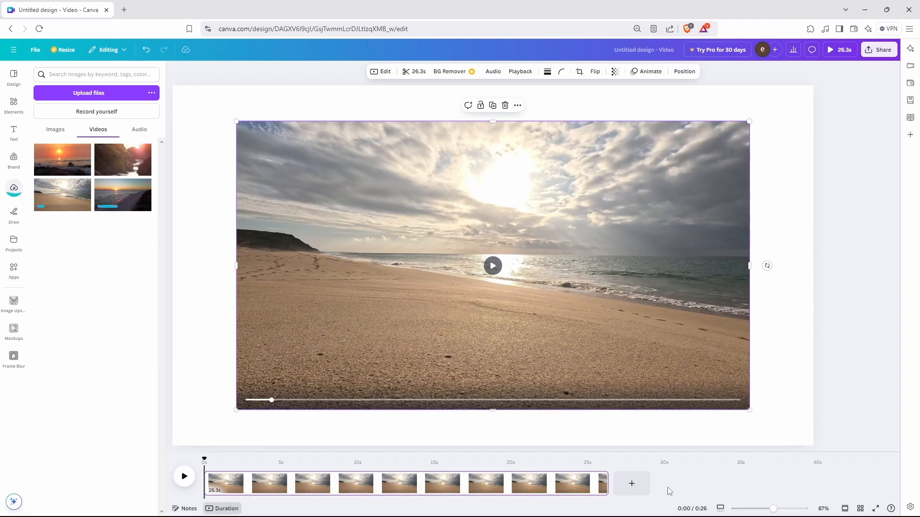
click(632, 483)
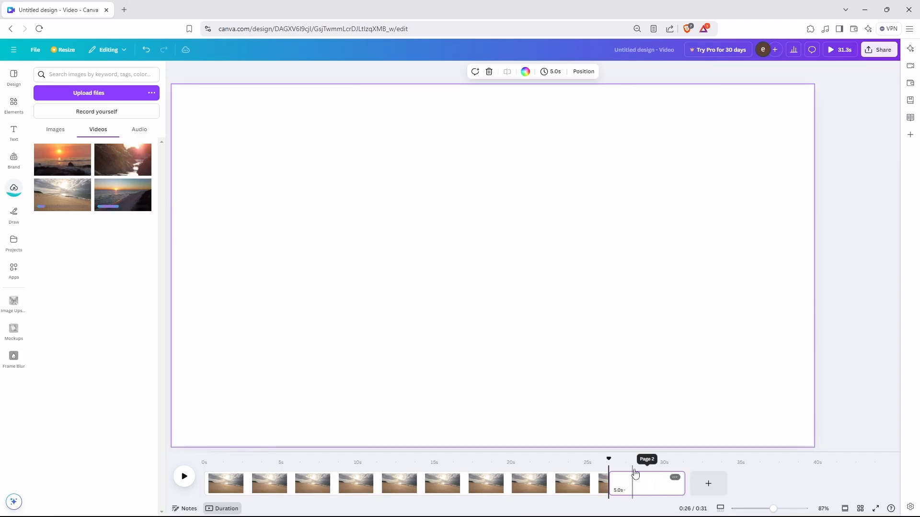
click(120, 195)
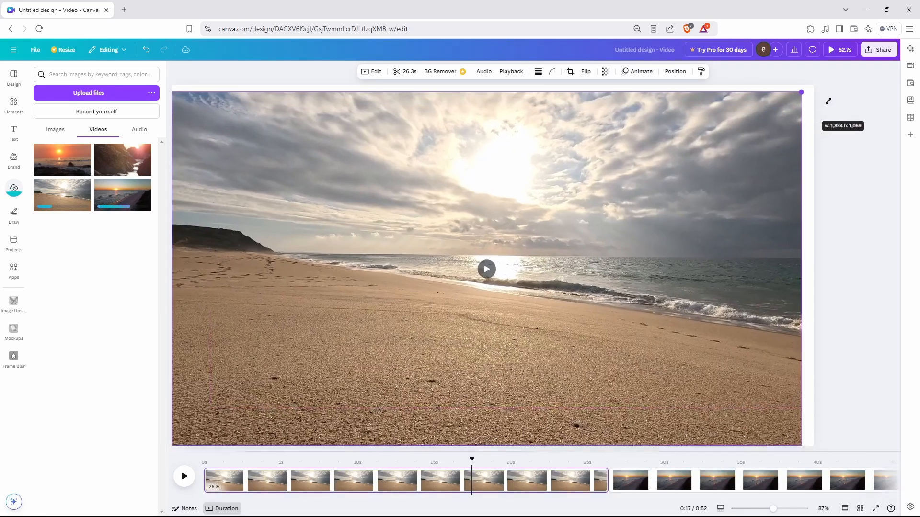
drag(829, 99, 814, 86)
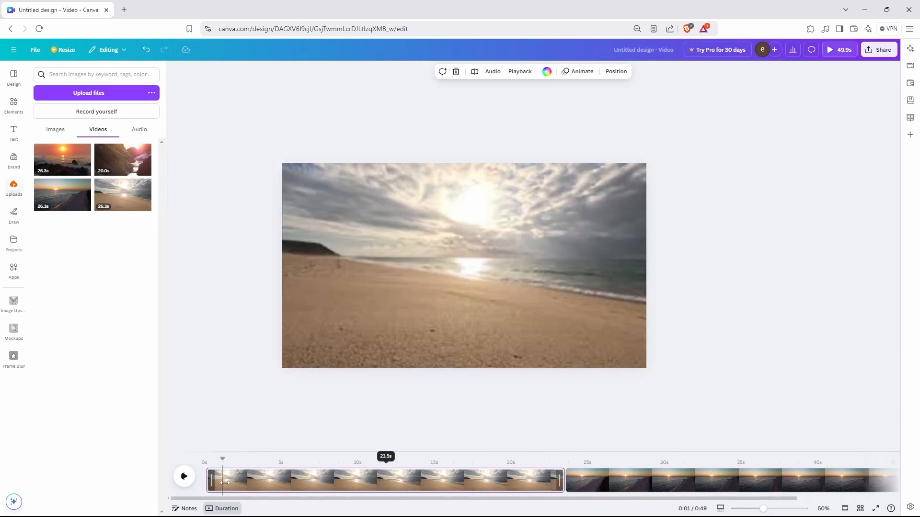
mouse_move(207, 481)
mouse_down()
mouse_move(242, 482)
mouse_move(222, 484)
mouse_up()
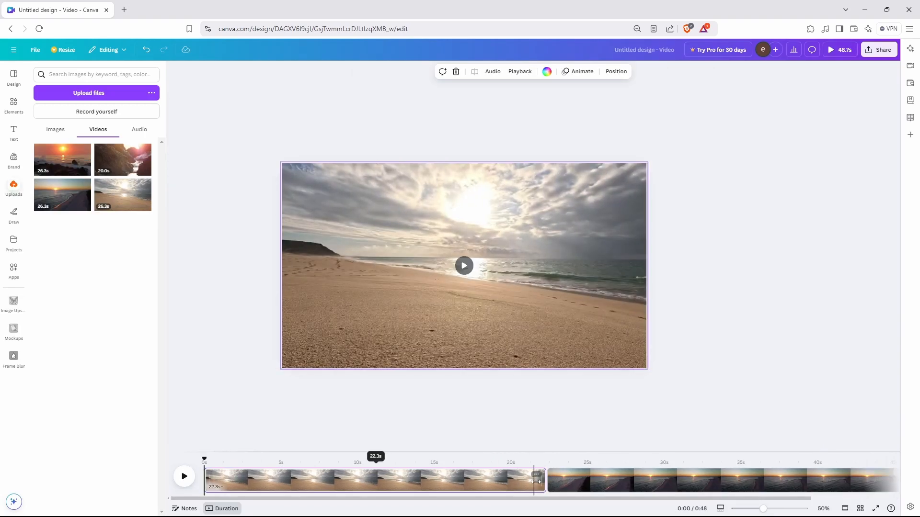
drag(535, 482, 413, 483)
click(463, 483)
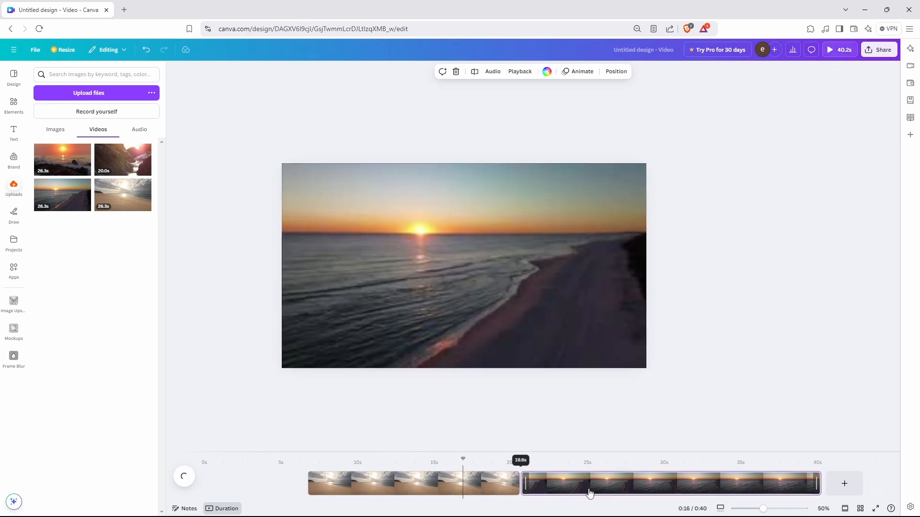
click(531, 460)
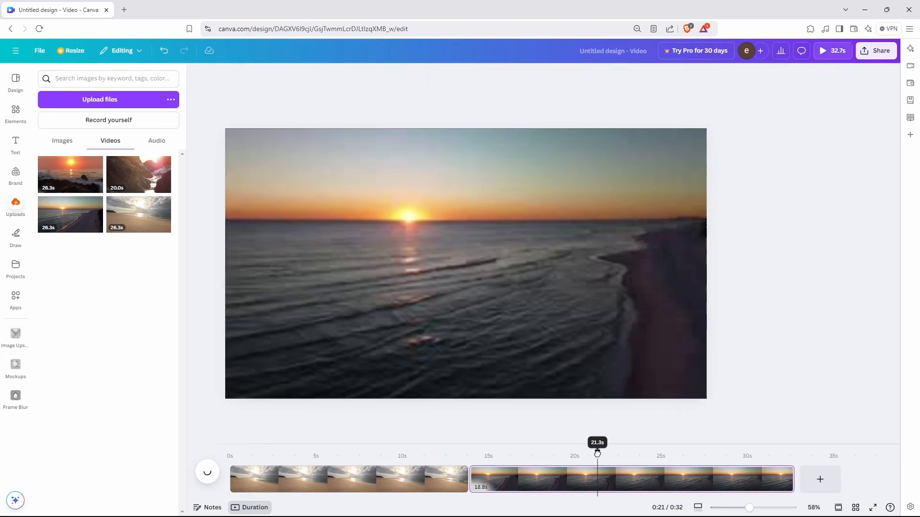
drag(597, 452, 615, 458)
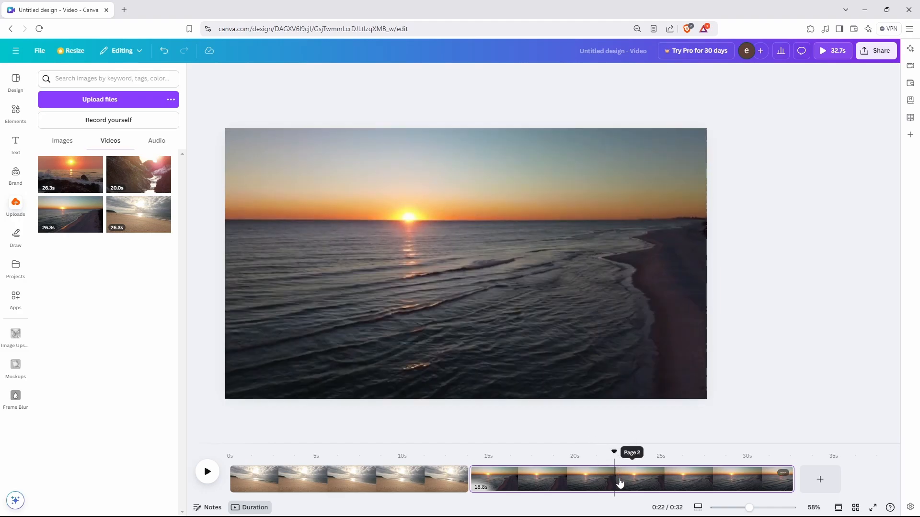
key(s)
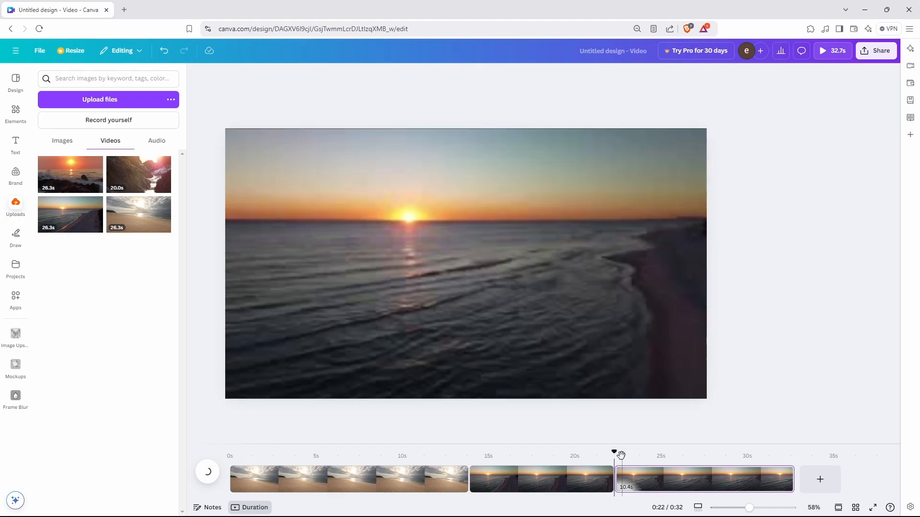
drag(621, 455, 643, 456)
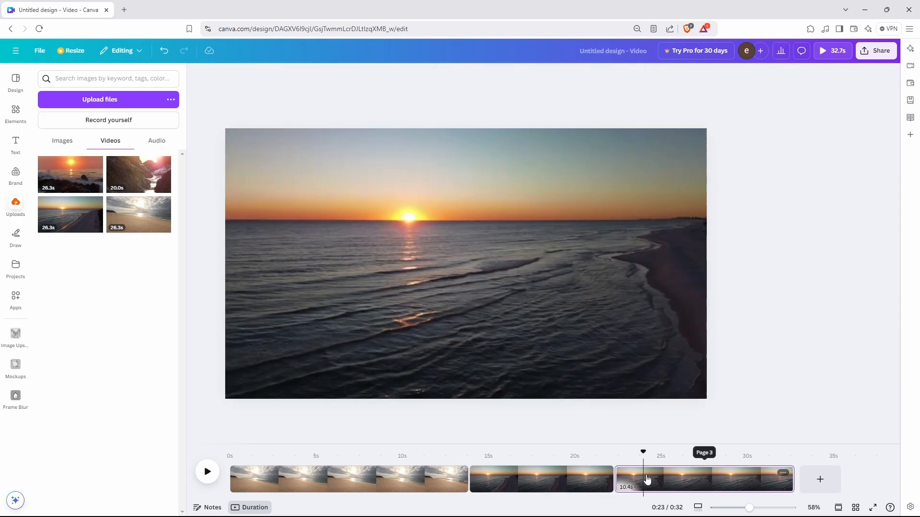
key(s)
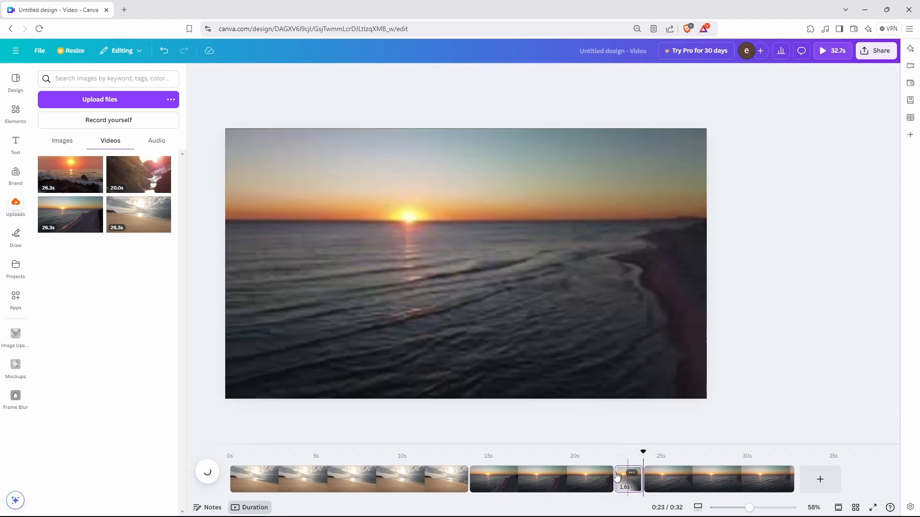
click(634, 479)
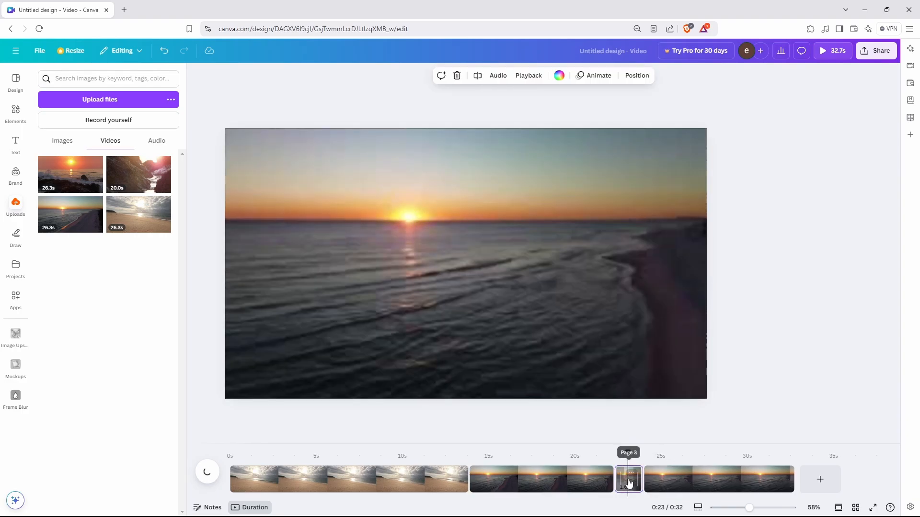
key(Delete)
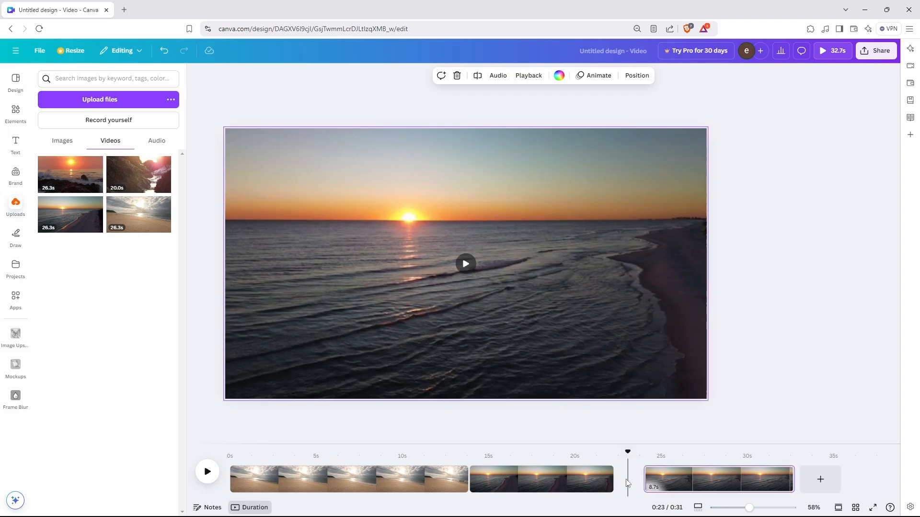
click(672, 476)
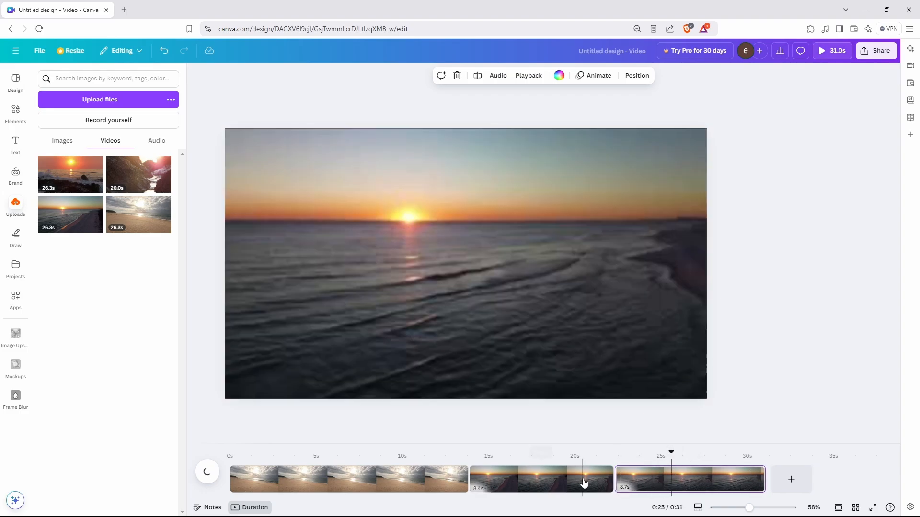
click(640, 486)
key(ctrl+z)
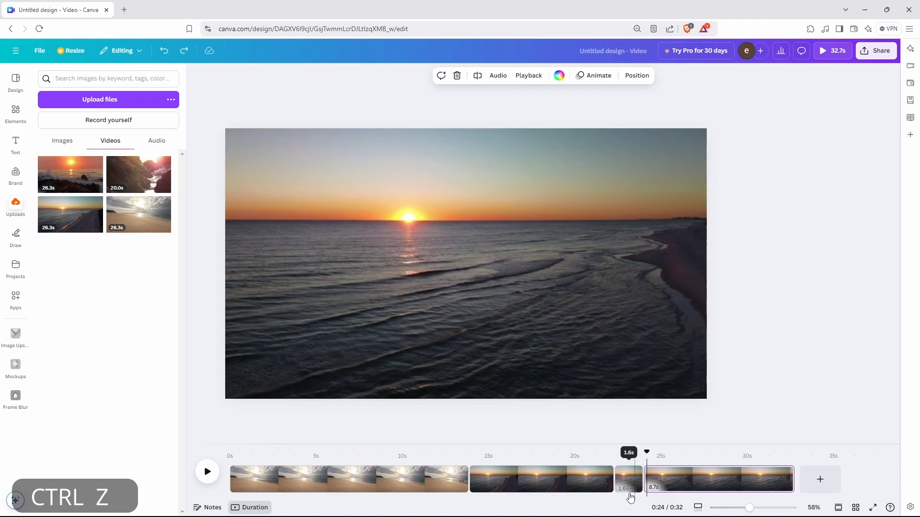
key(ctrl+z)
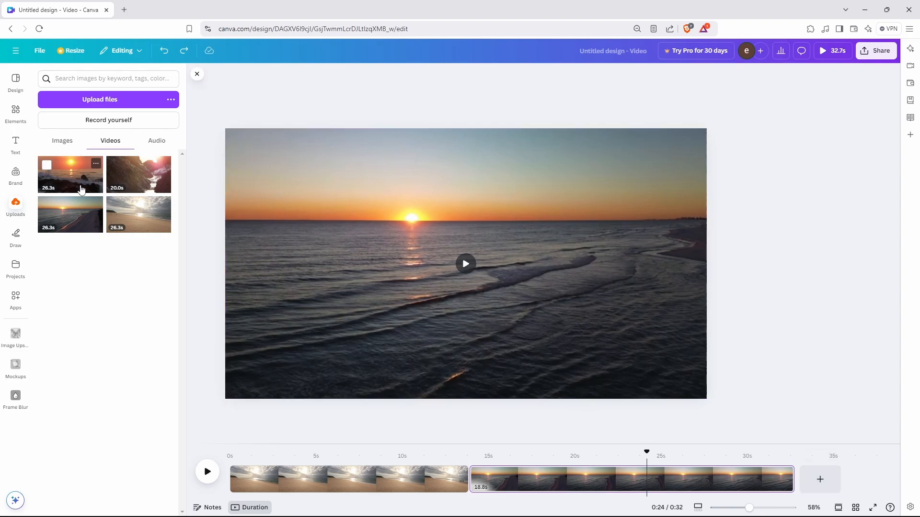
Add the rocky sunset video to the end of the timeline.
drag(72, 180, 829, 485)
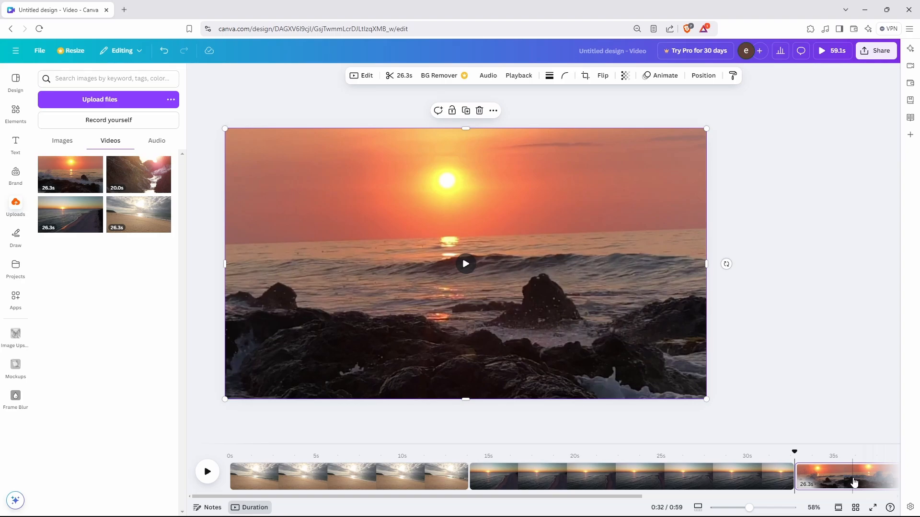
key(ctrl+0)
click(404, 469)
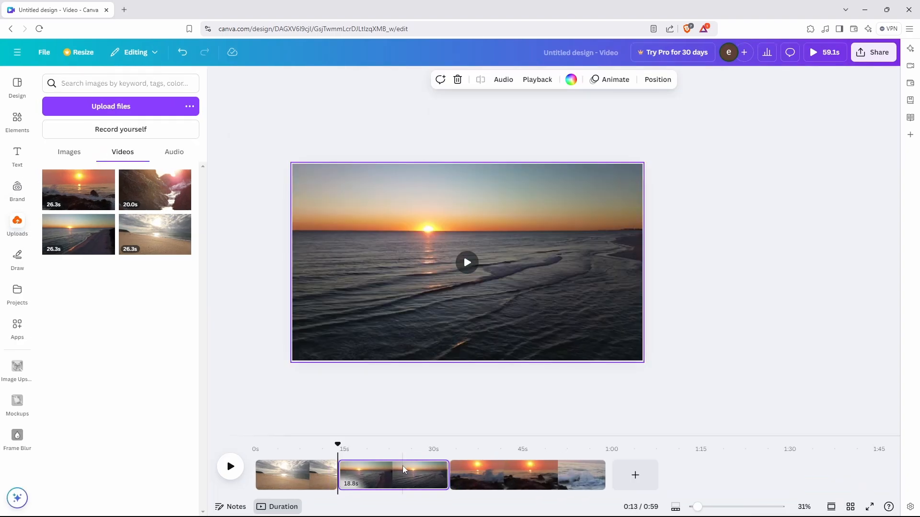
Reorder the timeline clips so the 13.8s beach clip comes first.
drag(301, 476, 461, 478)
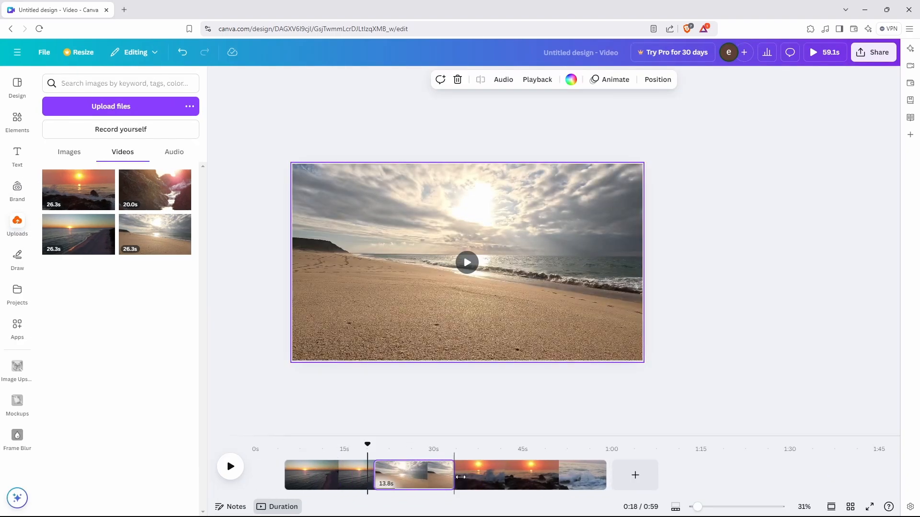
drag(532, 482, 431, 481)
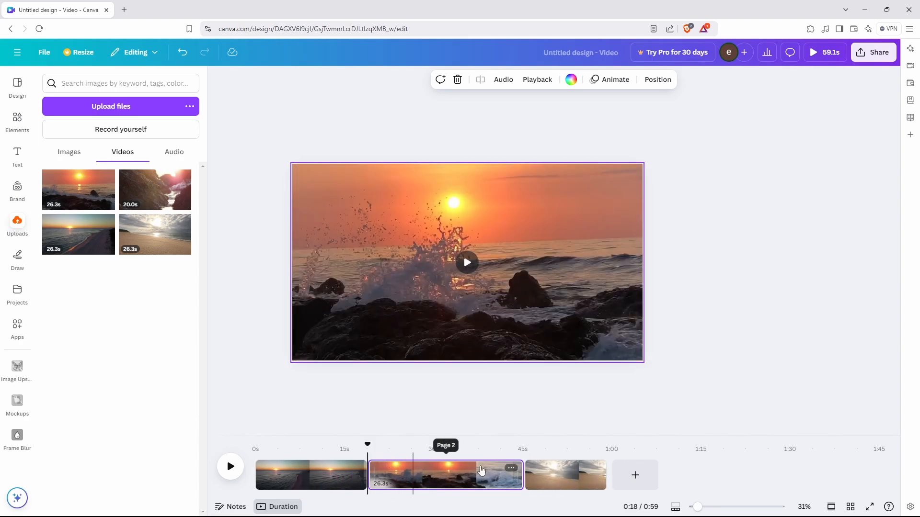
drag(565, 476, 278, 482)
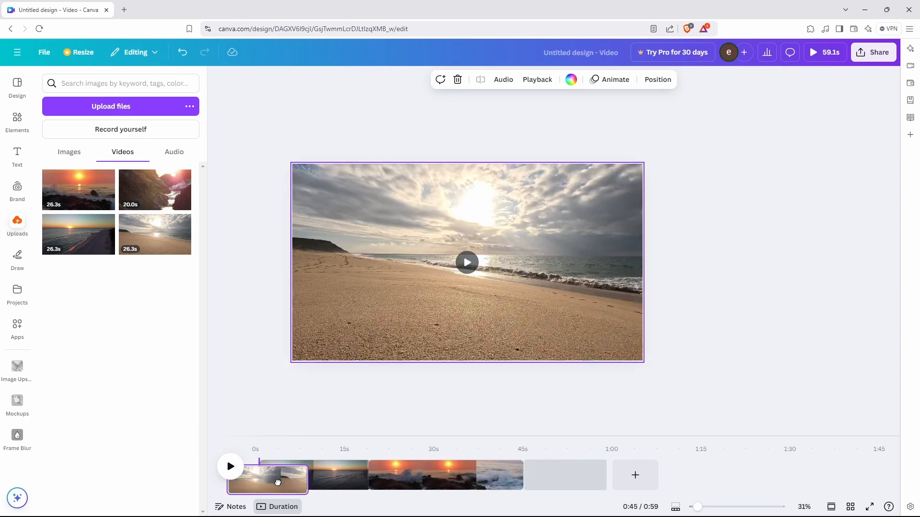
key(ctrl+minus)
click(747, 510)
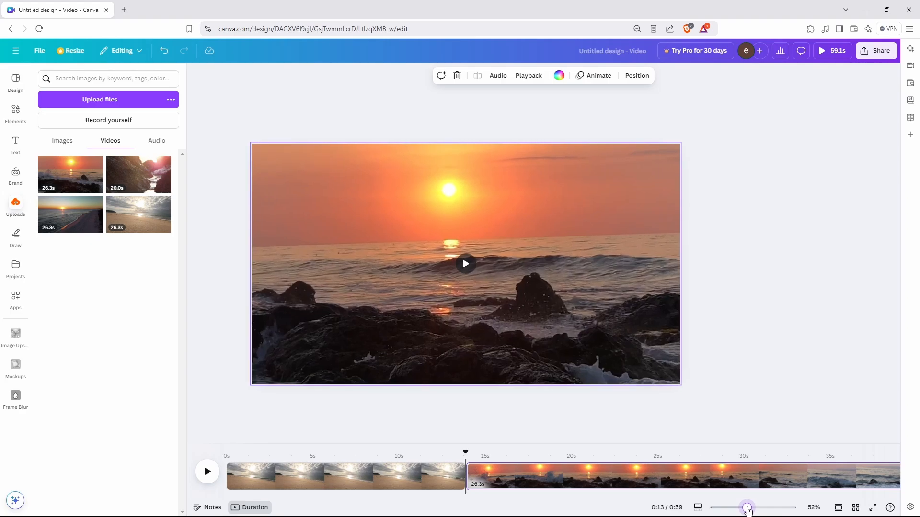
Adjust canvas and timeline zoom, settling the timeline at 45% to show all clips.
key(ctrl+plus)
click(733, 508)
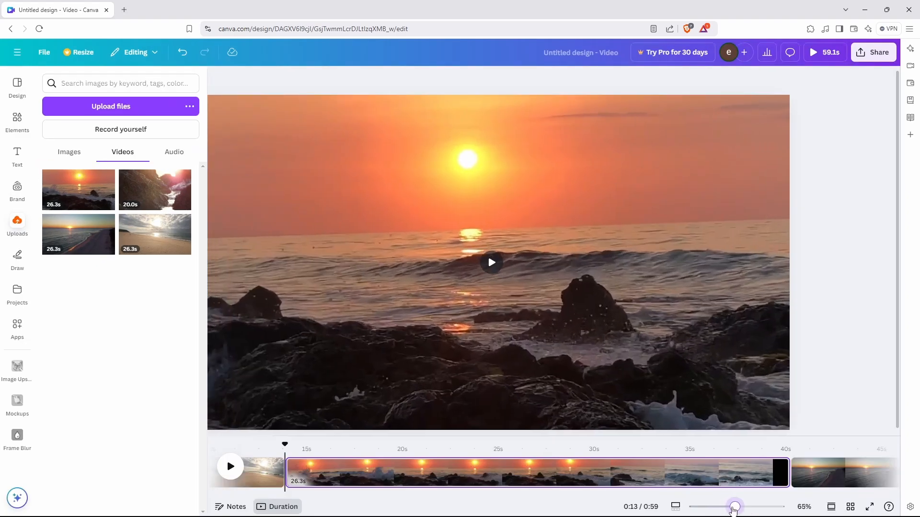
click(675, 507)
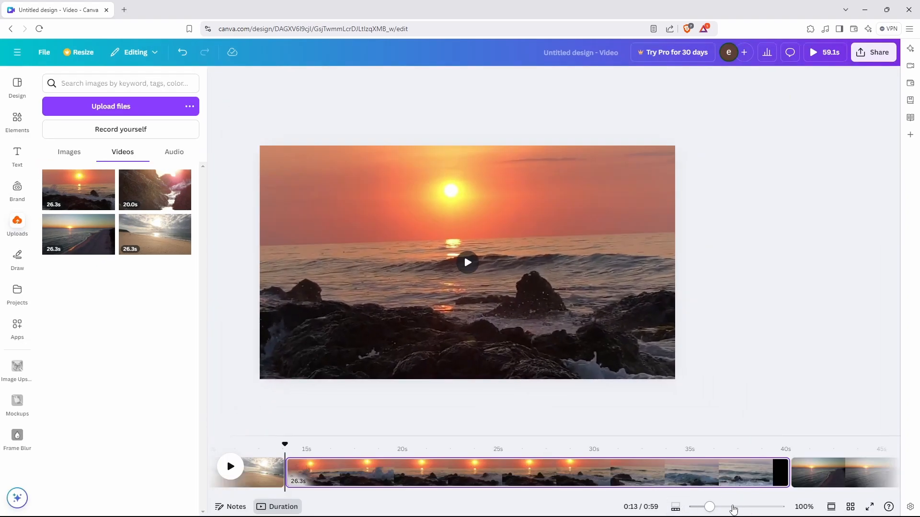
click(733, 508)
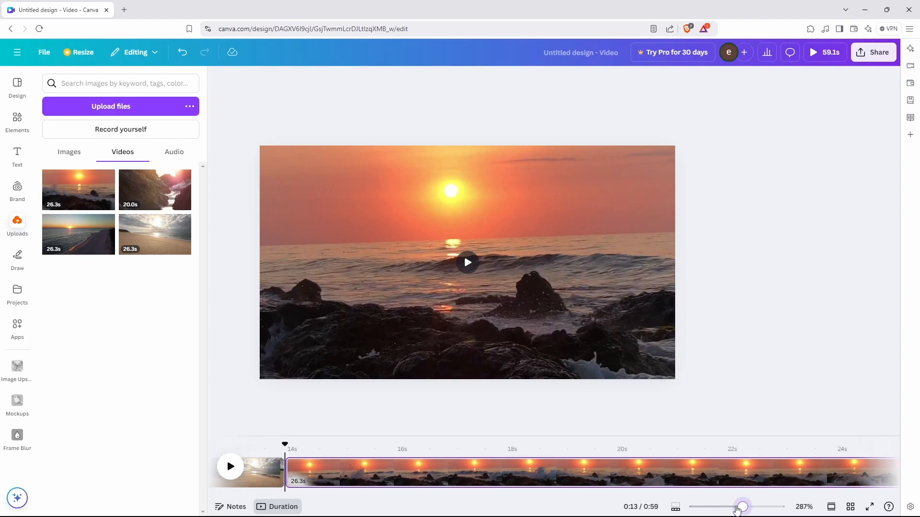
mouse_move(737, 510)
mouse_down()
mouse_move(696, 511)
mouse_move(764, 507)
mouse_move(720, 508)
mouse_up()
click(725, 508)
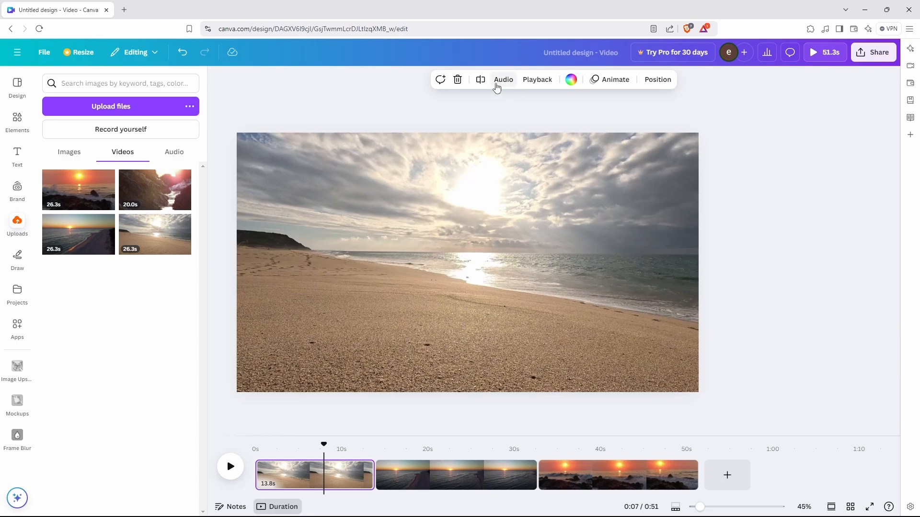
Mute all videos on the page and test the short sunset clip's playback speed.
click(501, 79)
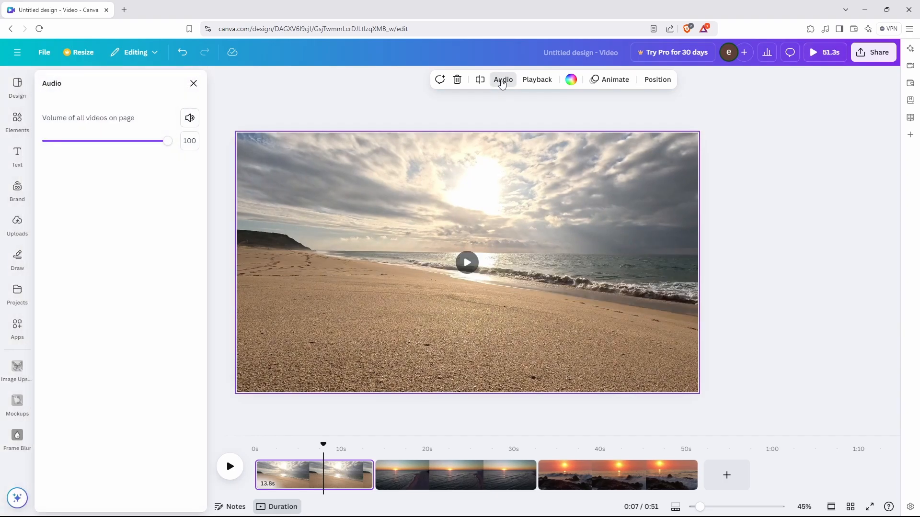
click(189, 118)
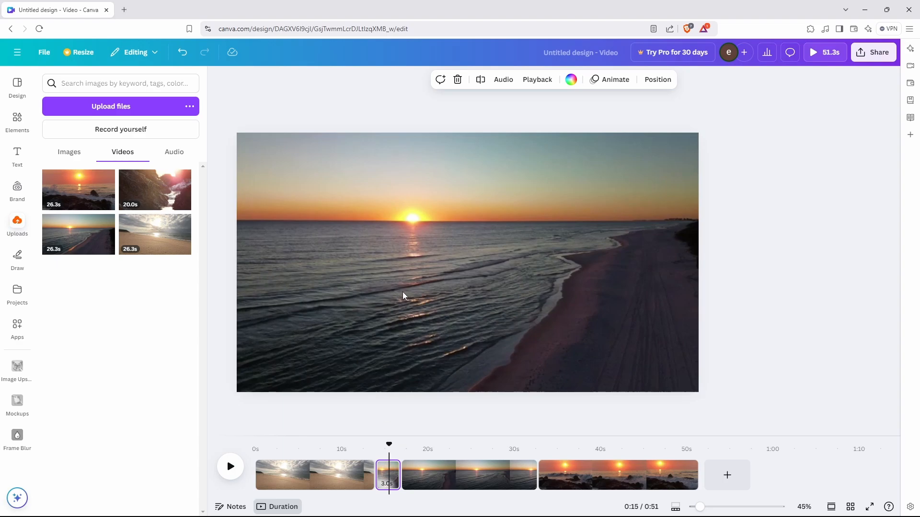
click(421, 273)
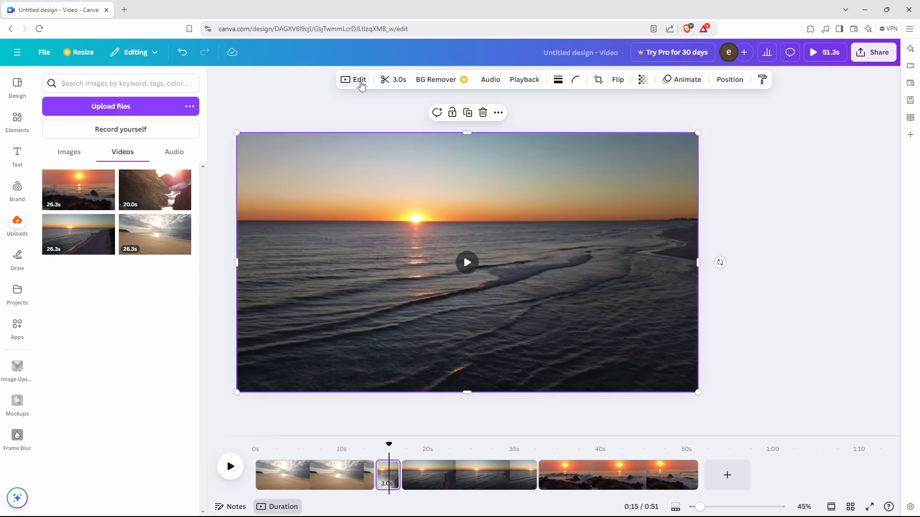
click(354, 80)
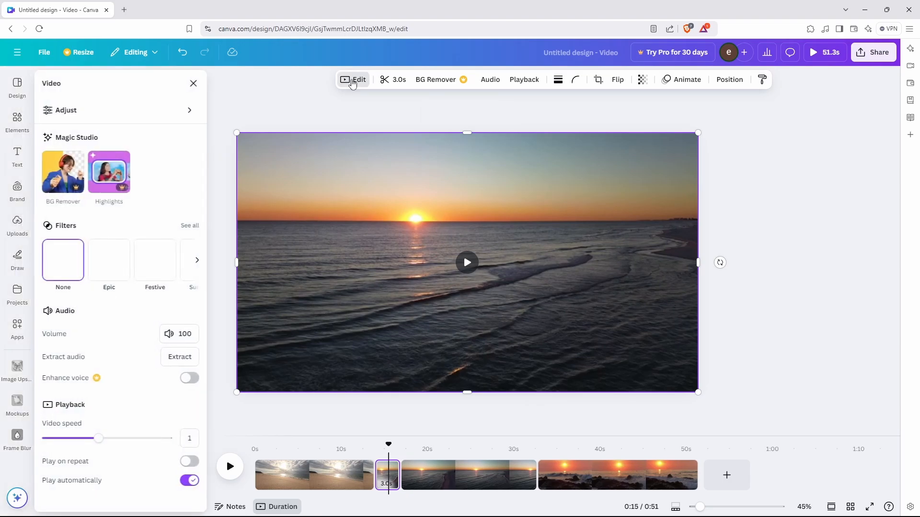
drag(168, 439, 46, 439)
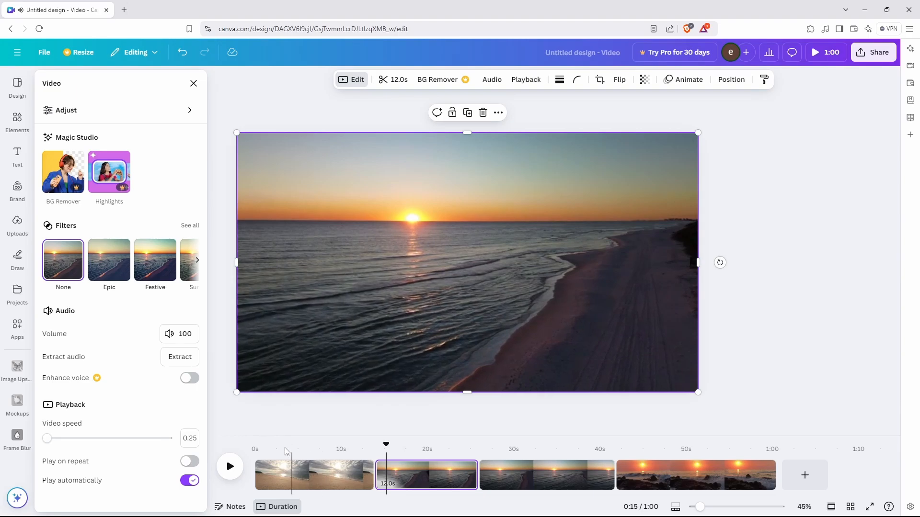
drag(51, 440, 80, 438)
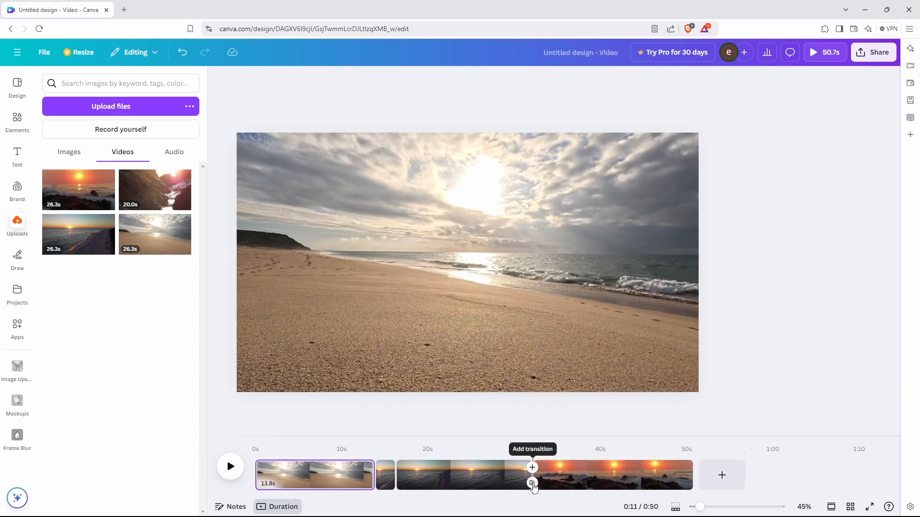
Apply a Color Wipe transition between the sunset clips, running diagonally up-right.
click(532, 483)
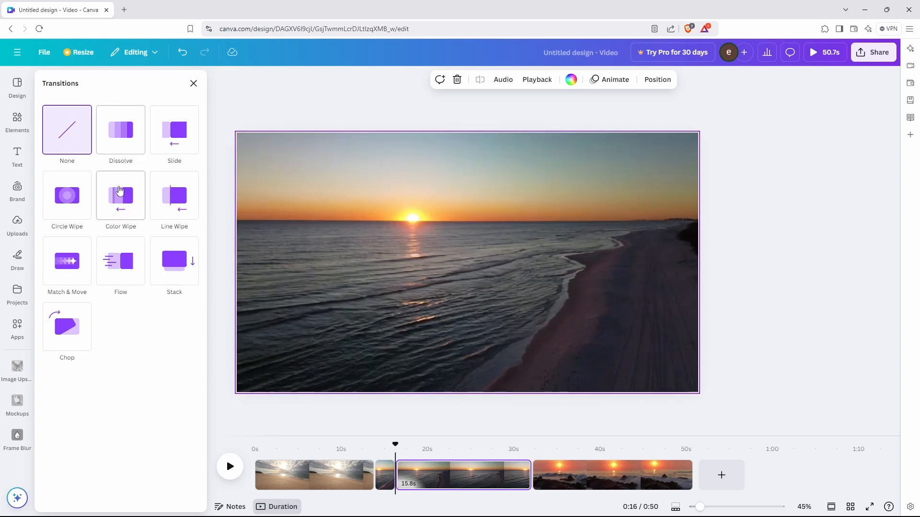
click(119, 206)
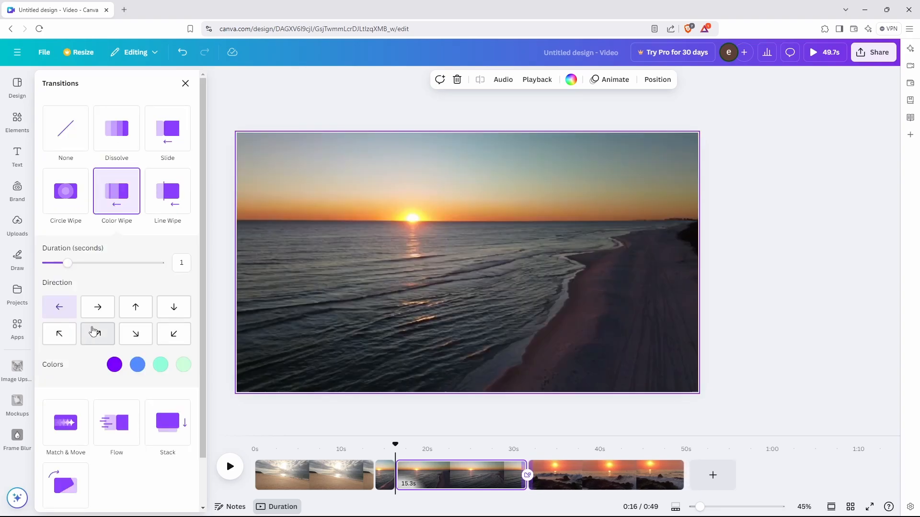
click(96, 307)
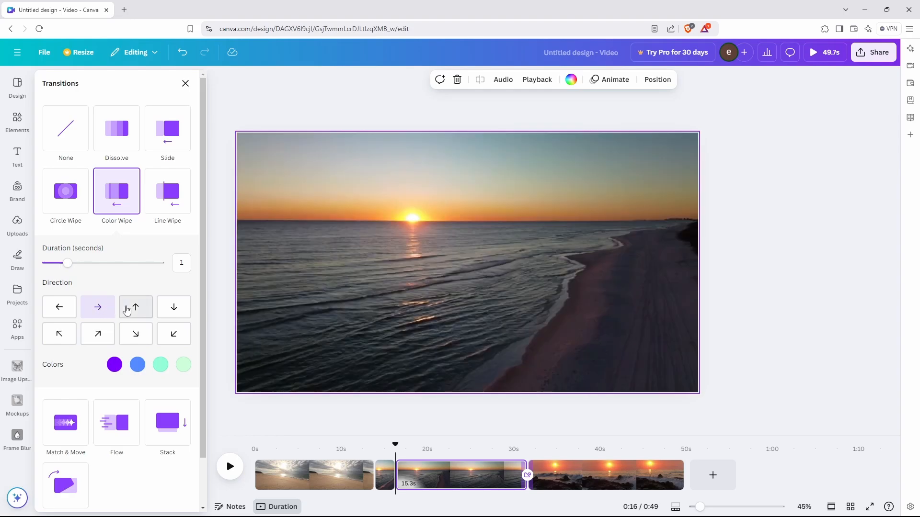
click(130, 308)
click(174, 311)
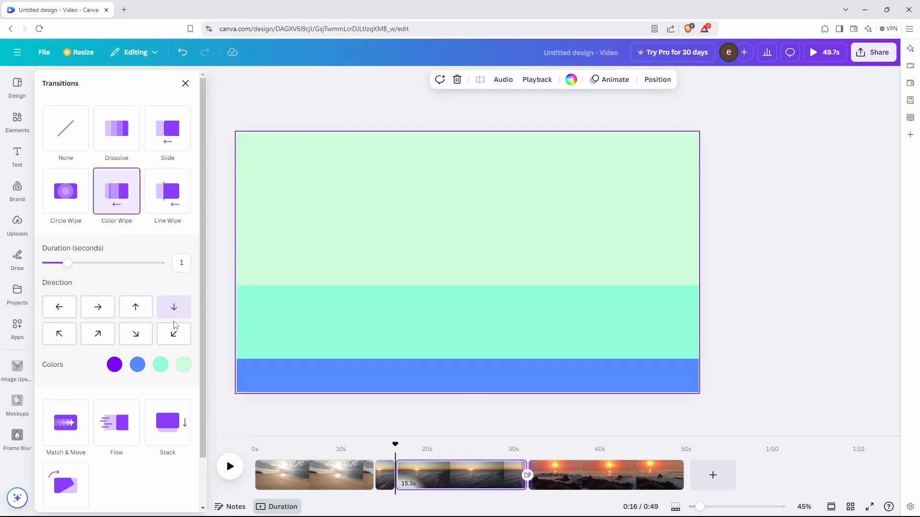
click(177, 336)
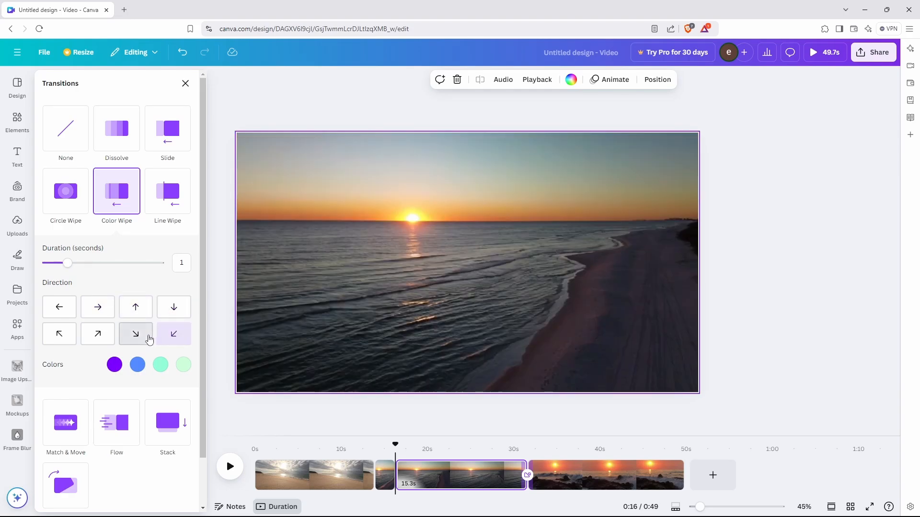
click(148, 338)
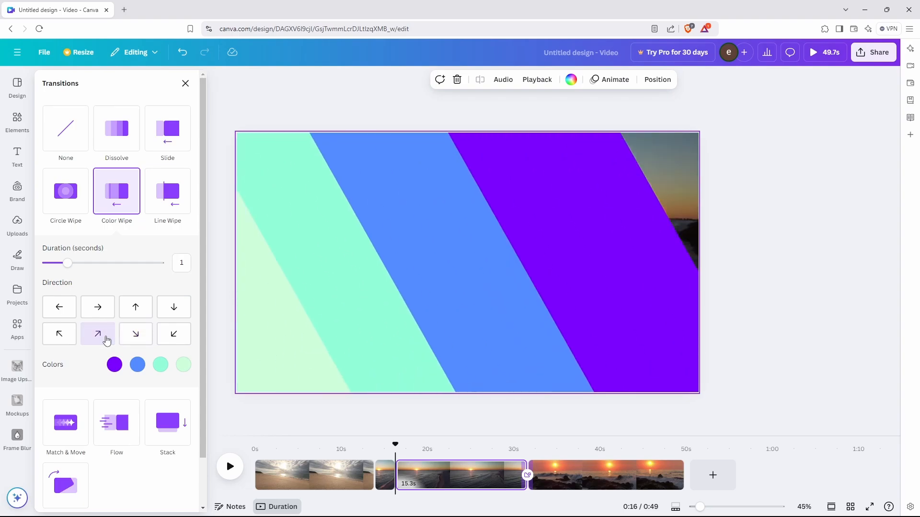
click(63, 337)
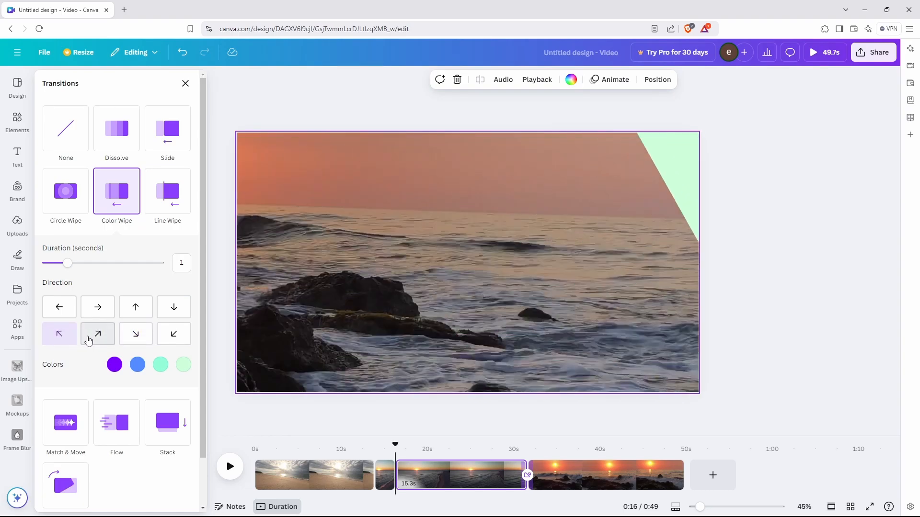
Set the wipe colours to orange, yellow, lime and green, and lengthen the duration to about 1.9 seconds.
click(114, 366)
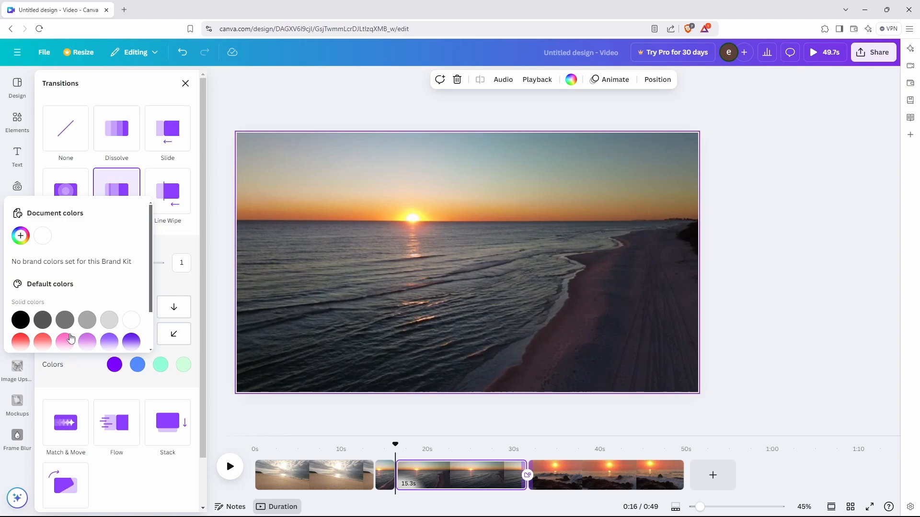
click(21, 320)
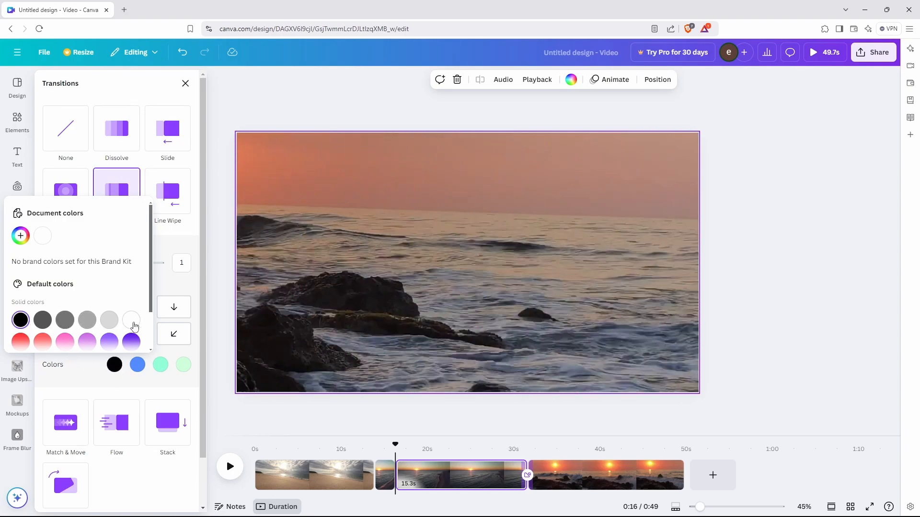
click(133, 324)
scroll(113, 312, down, 2)
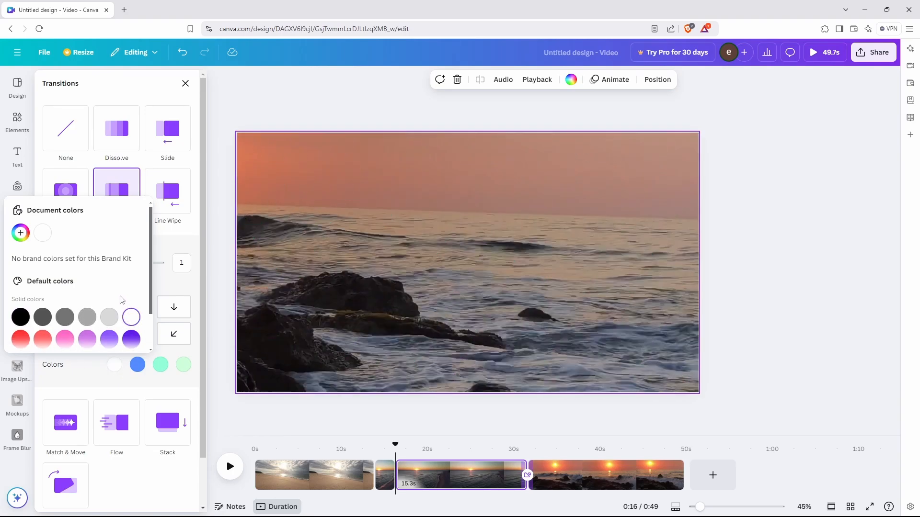
click(130, 337)
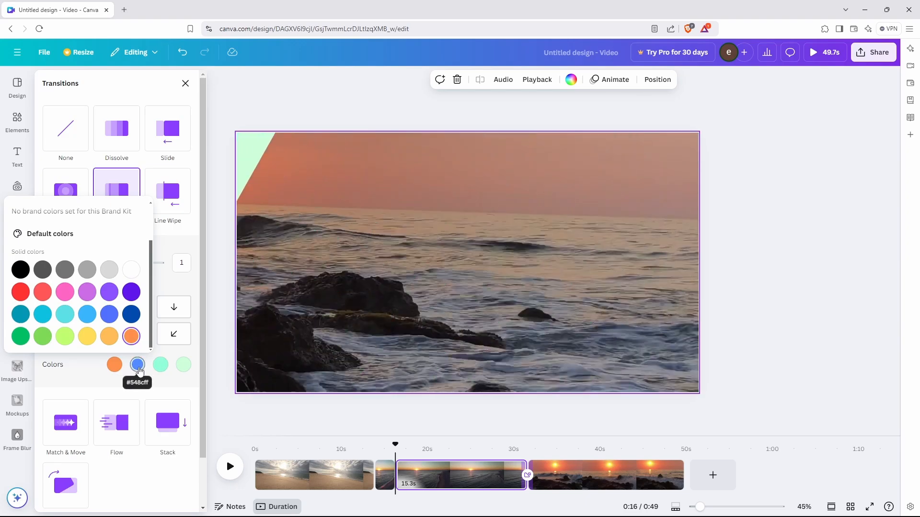
scroll(115, 307, down, 2)
click(87, 337)
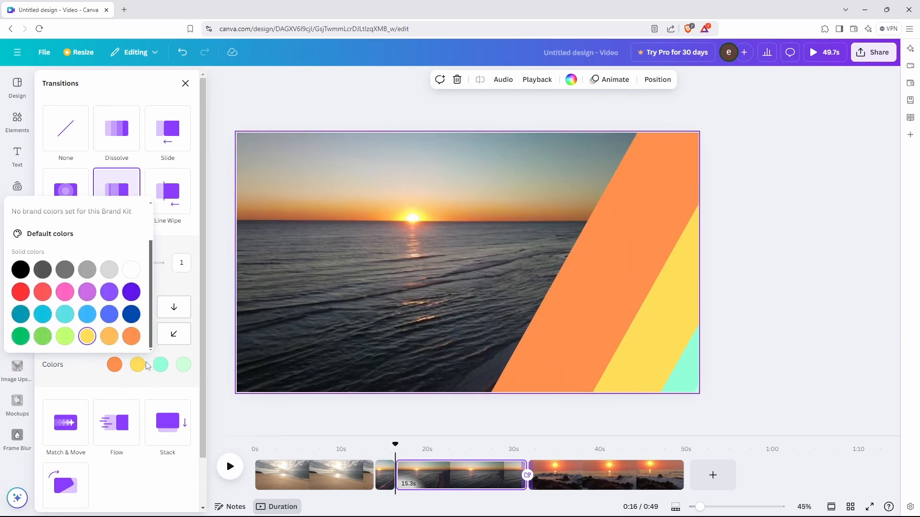
scroll(112, 288, down, 2)
click(79, 335)
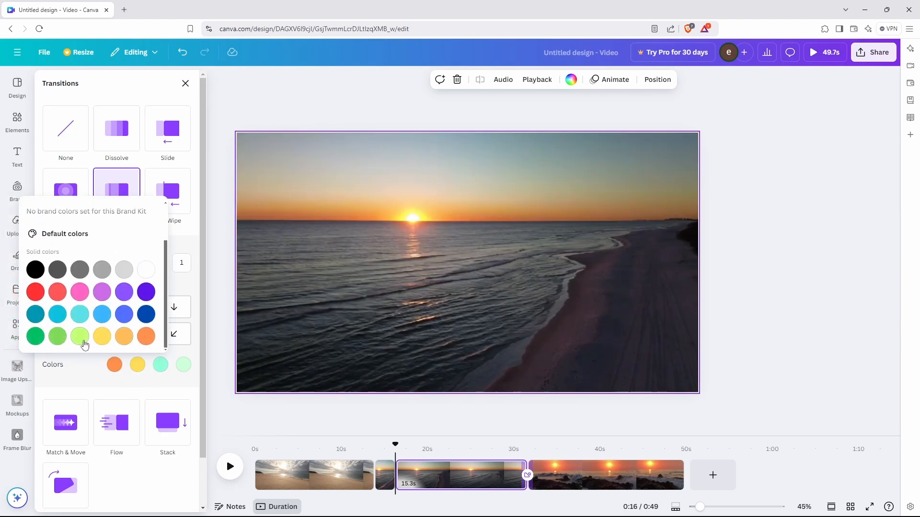
click(202, 263)
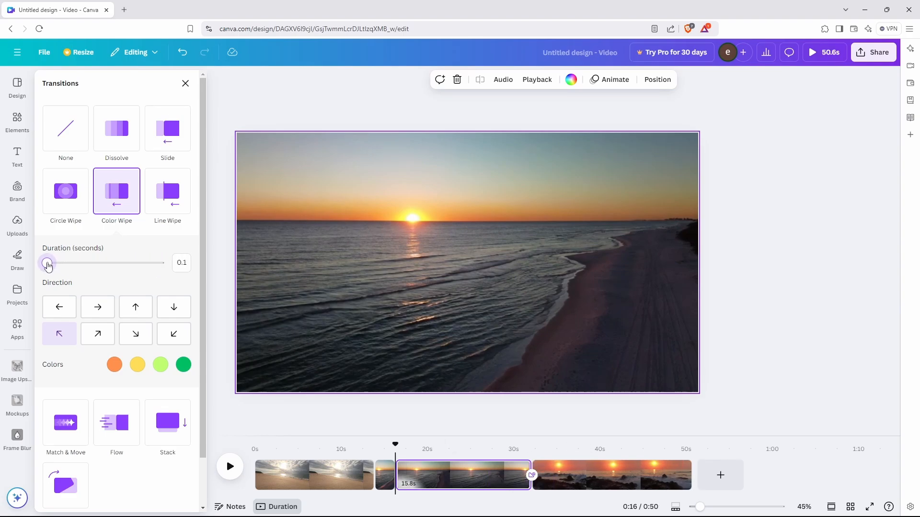
drag(70, 268, 89, 269)
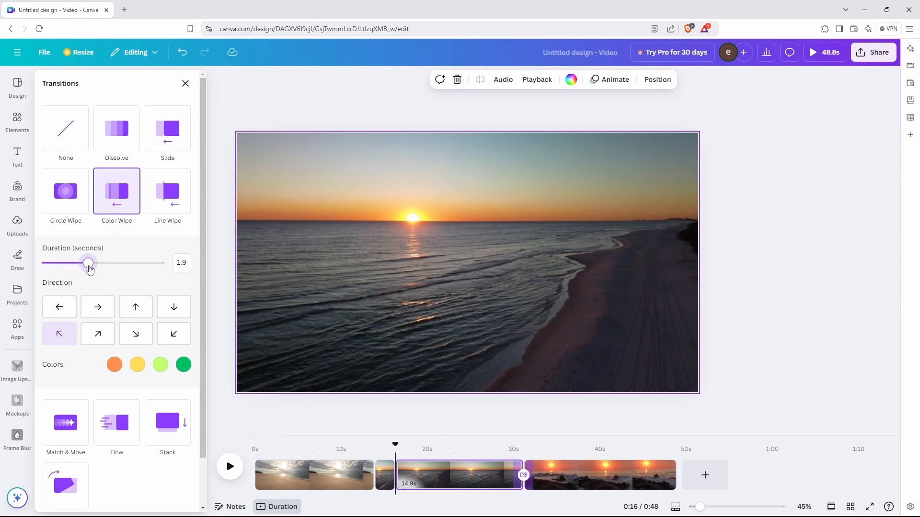
drag(160, 271, 147, 266)
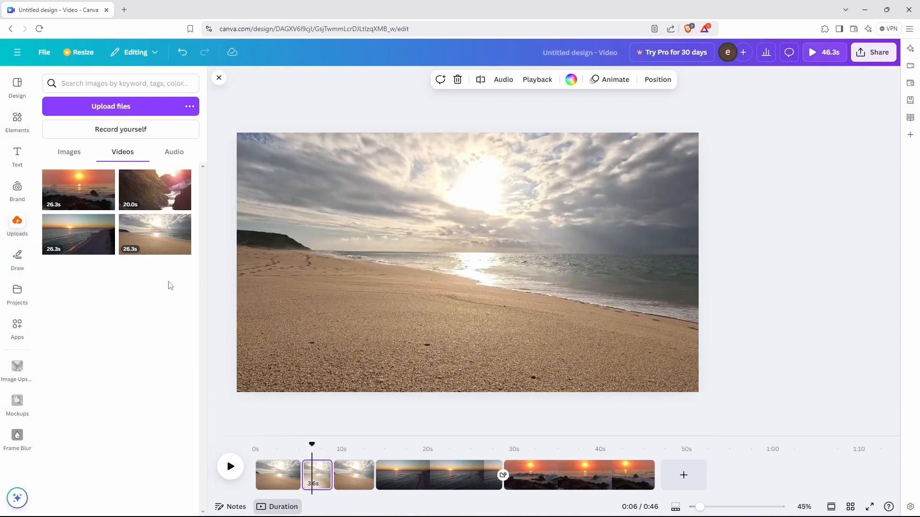
Place the 20.0s rocky video as a small paused inset in the beach scene's lower-left corner.
drag(155, 192, 270, 211)
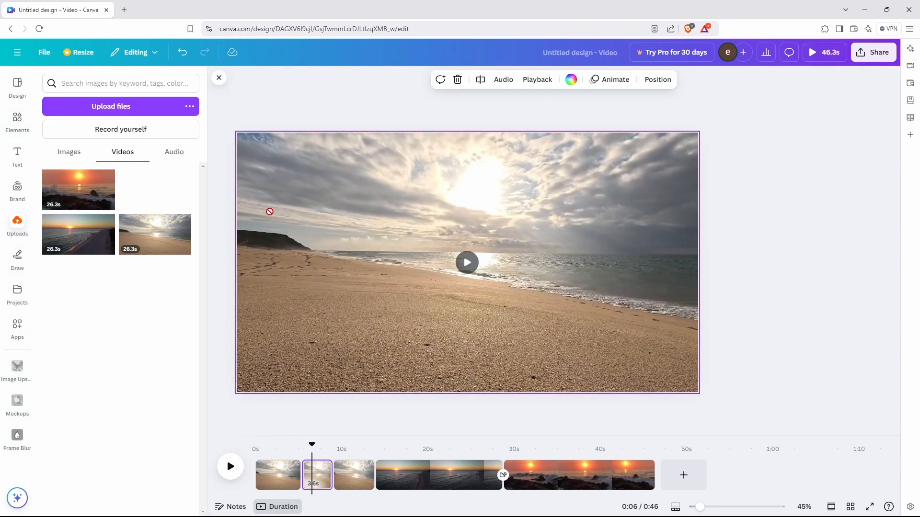
drag(333, 282, 322, 205)
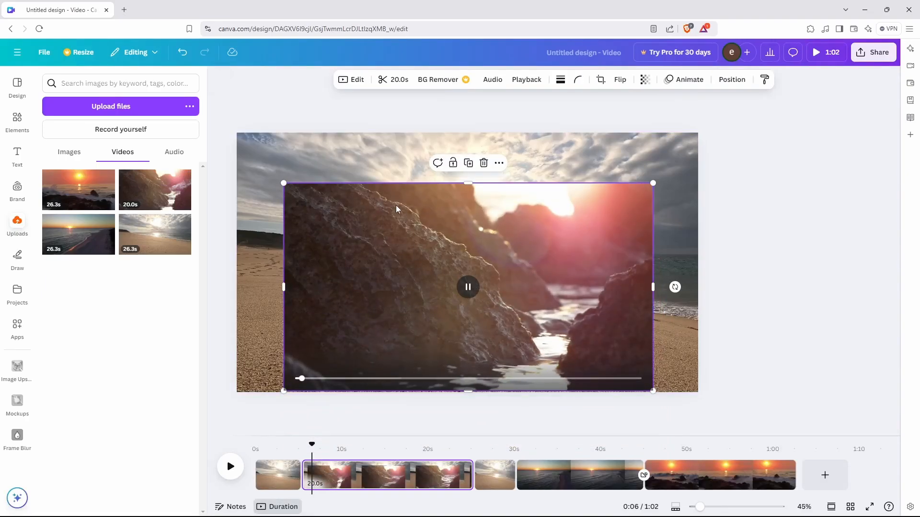
click(468, 287)
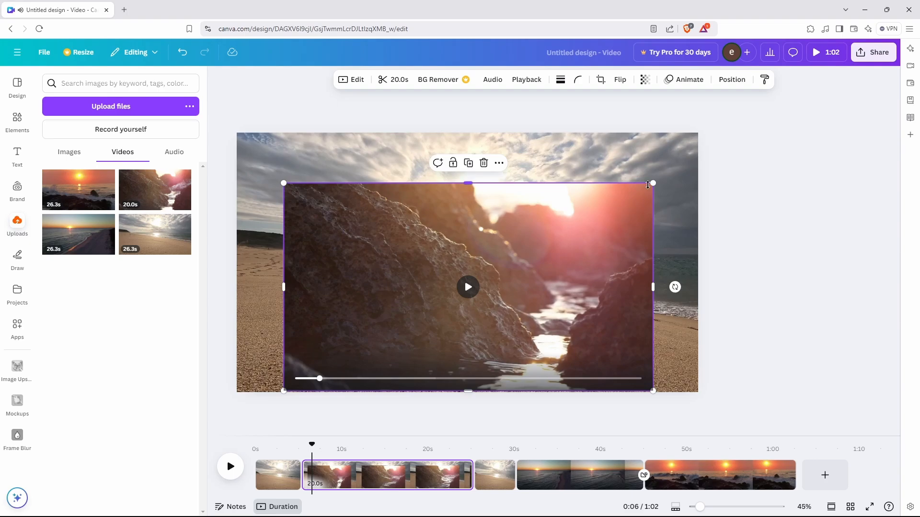
drag(642, 194, 276, 336)
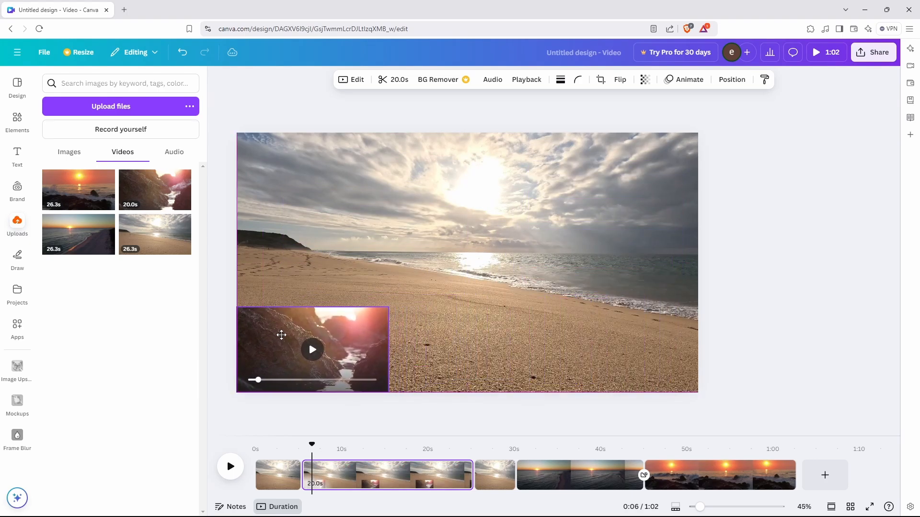
click(392, 85)
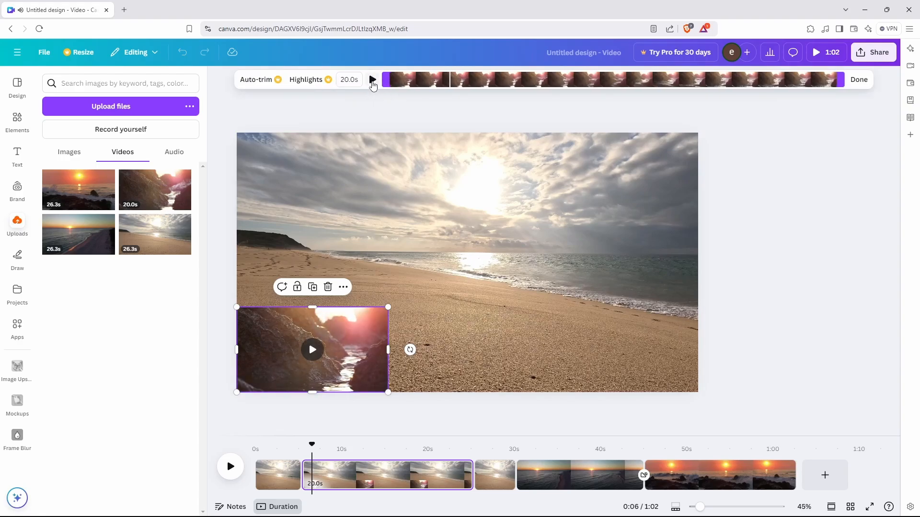
Trim the rocky inset clip from 20 seconds to 3.2 seconds.
drag(840, 79, 479, 79)
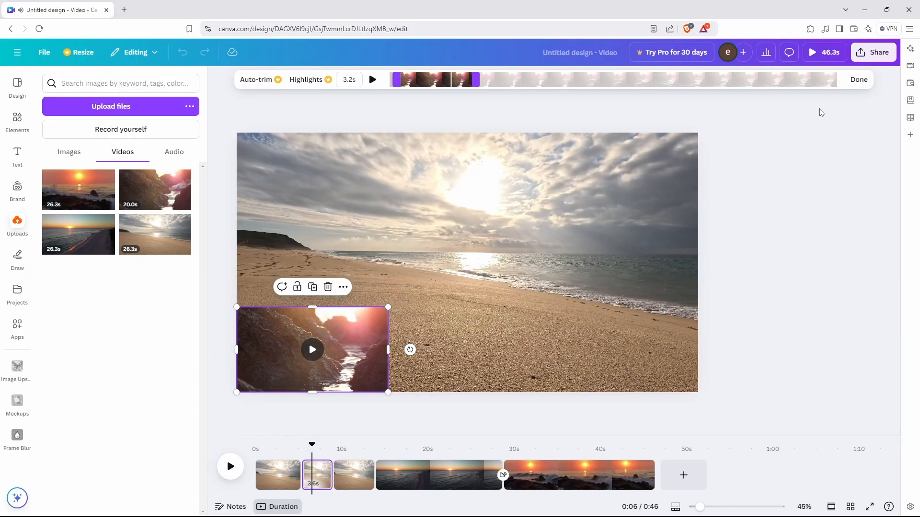
click(863, 80)
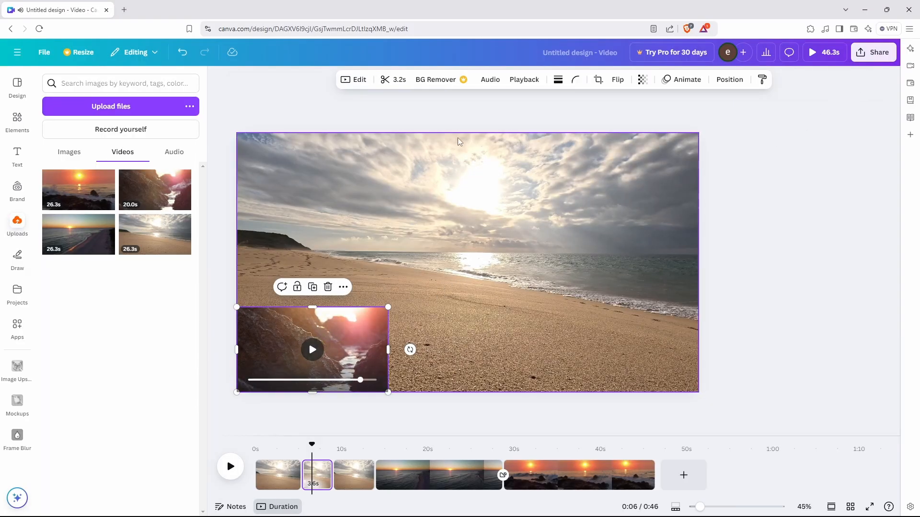
Turn the rocky overlay clip's volume down to 0.
click(490, 81)
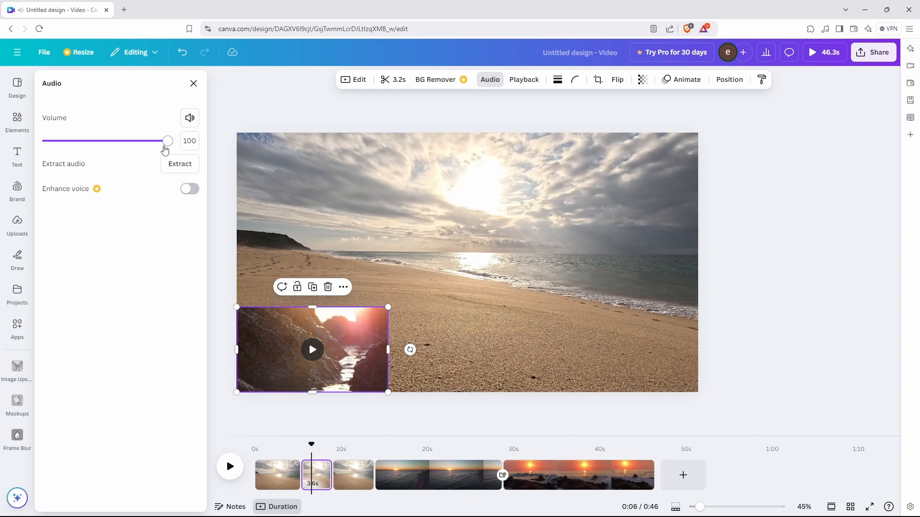
drag(124, 146, 40, 152)
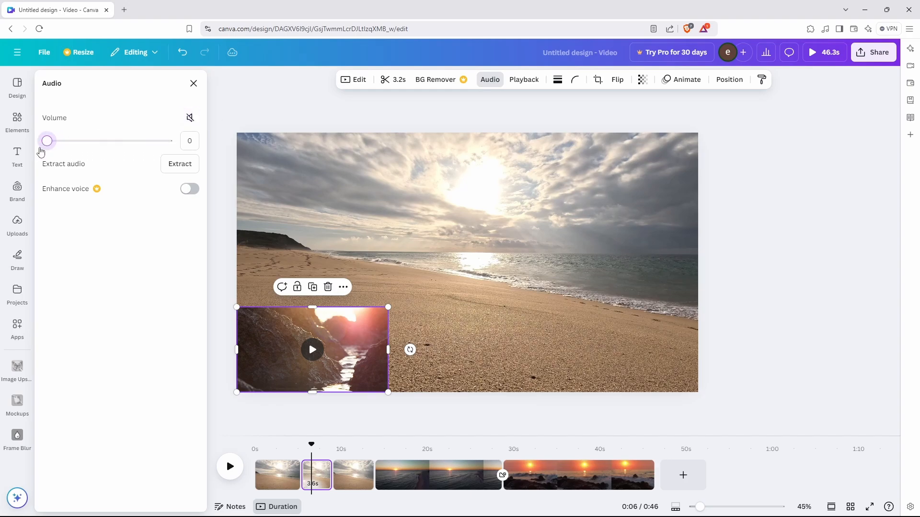
click(365, 246)
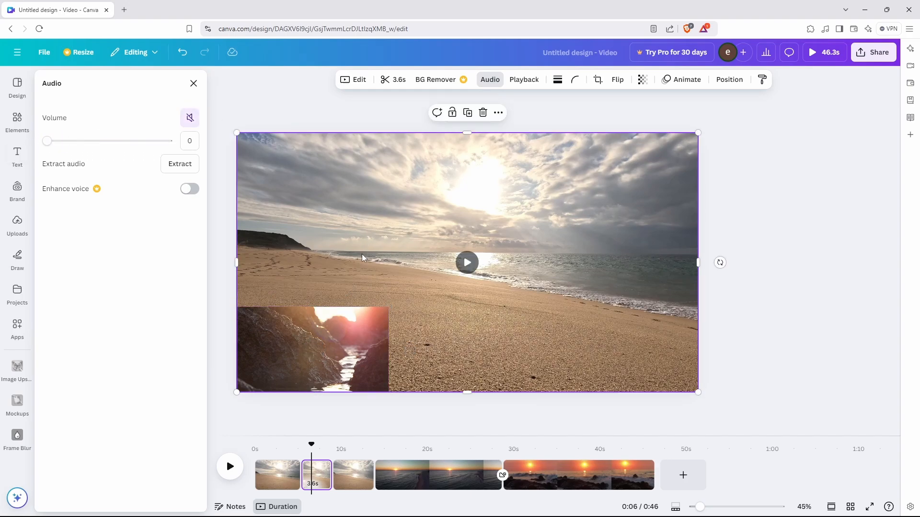
click(335, 339)
Preview the beach background video, mute it to volume 0, then play the whole video.
click(275, 288)
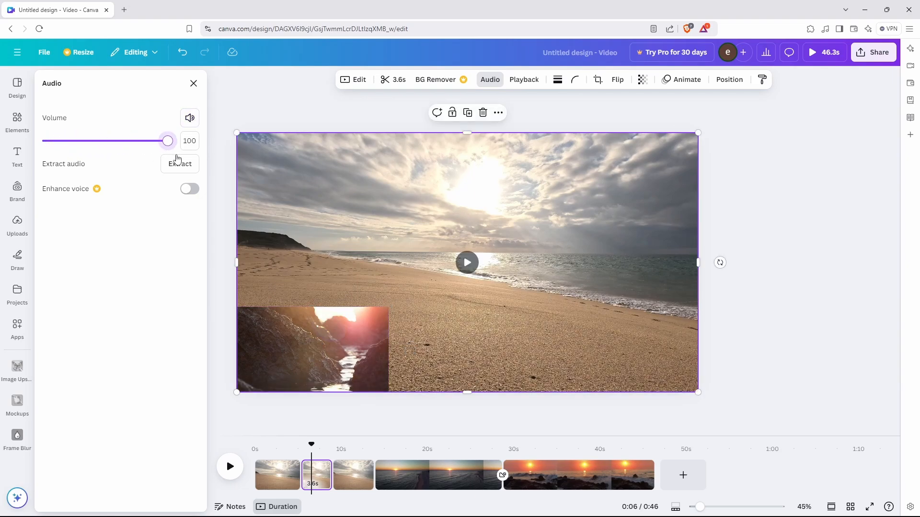
click(472, 270)
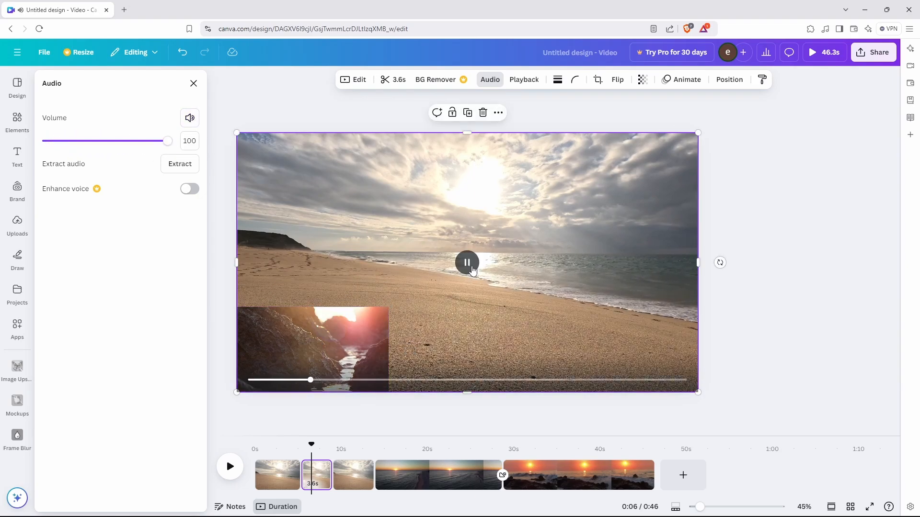
click(280, 170)
click(469, 270)
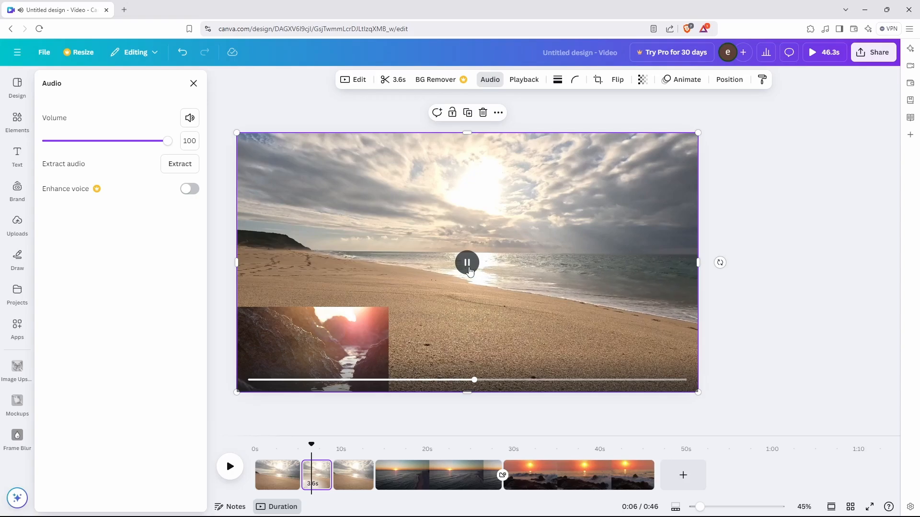
click(266, 213)
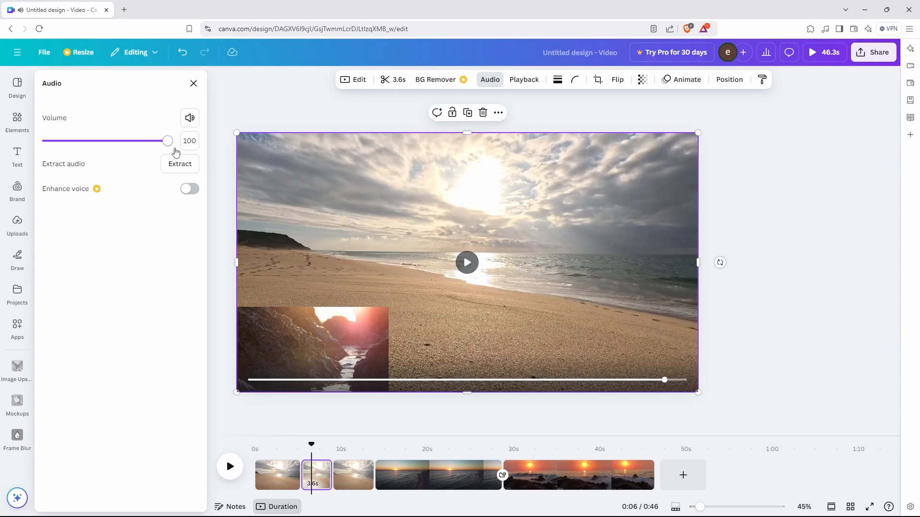
click(189, 118)
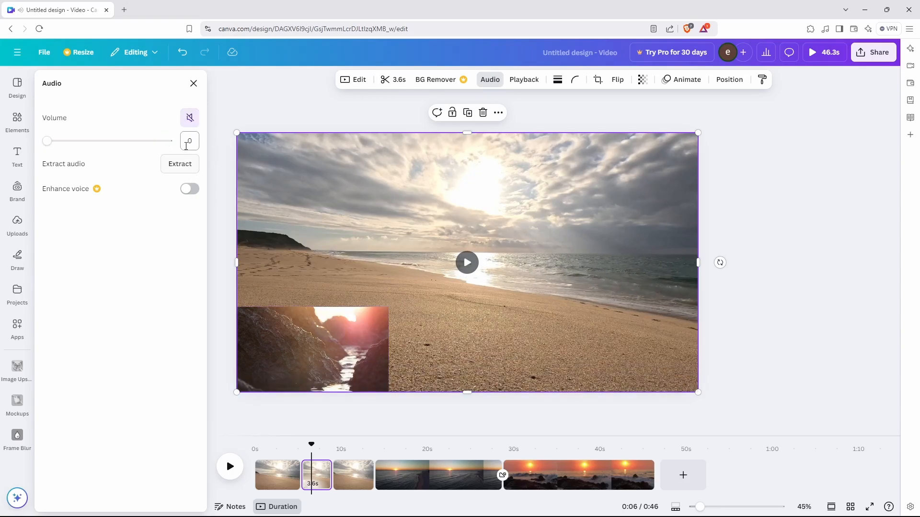
click(192, 85)
key(space)
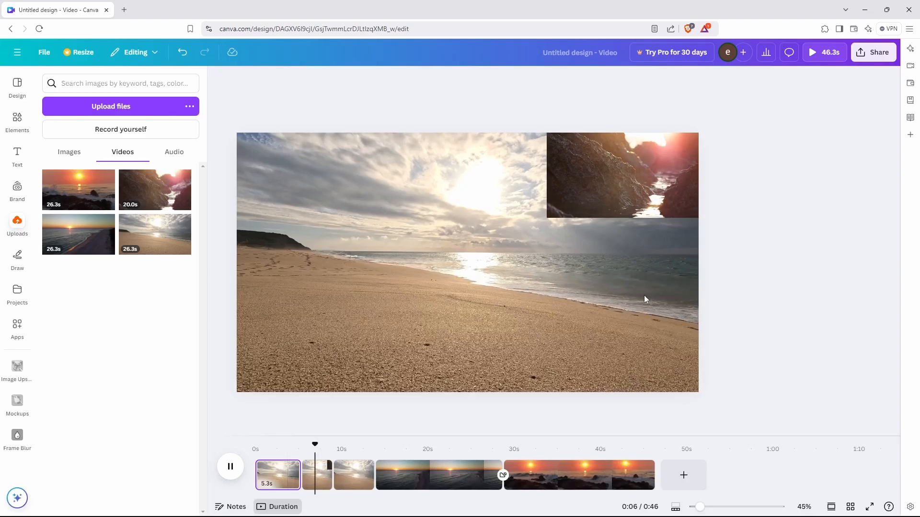
Add a diamond frame from Elements > Frames and move it toward the left.
click(560, 278)
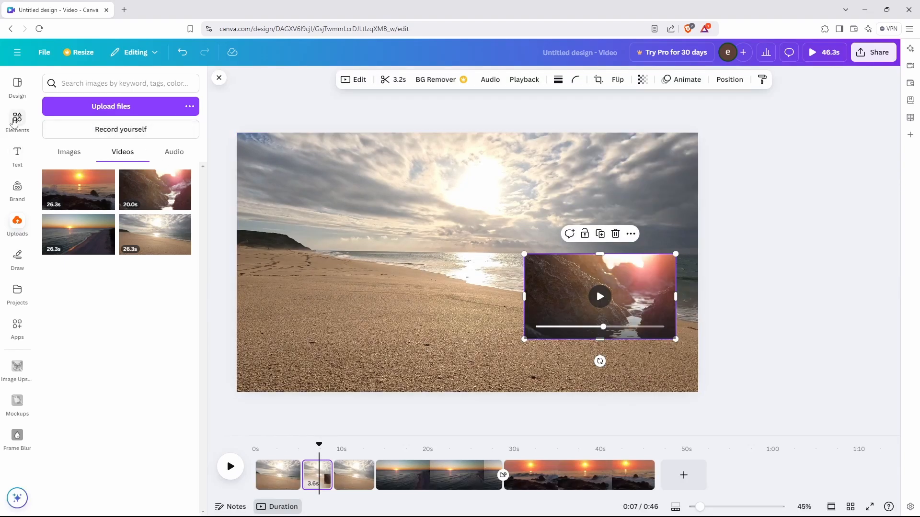
click(22, 131)
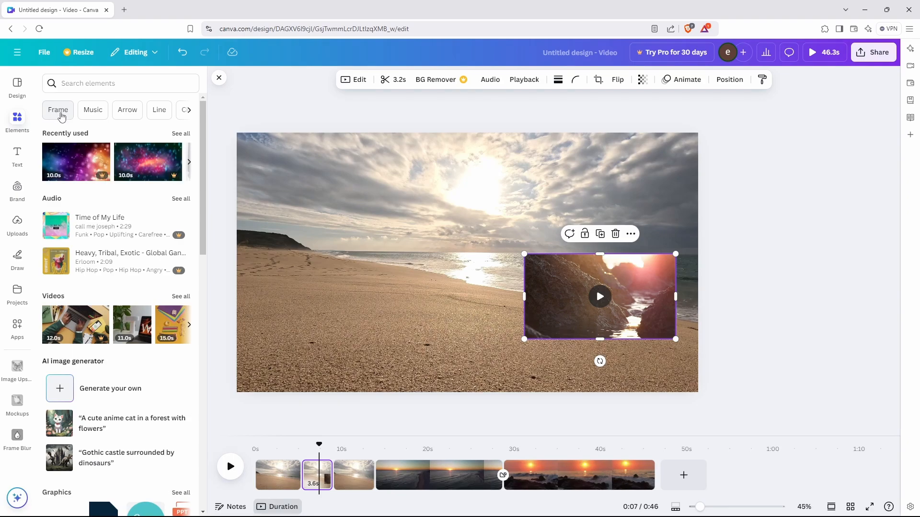
click(52, 114)
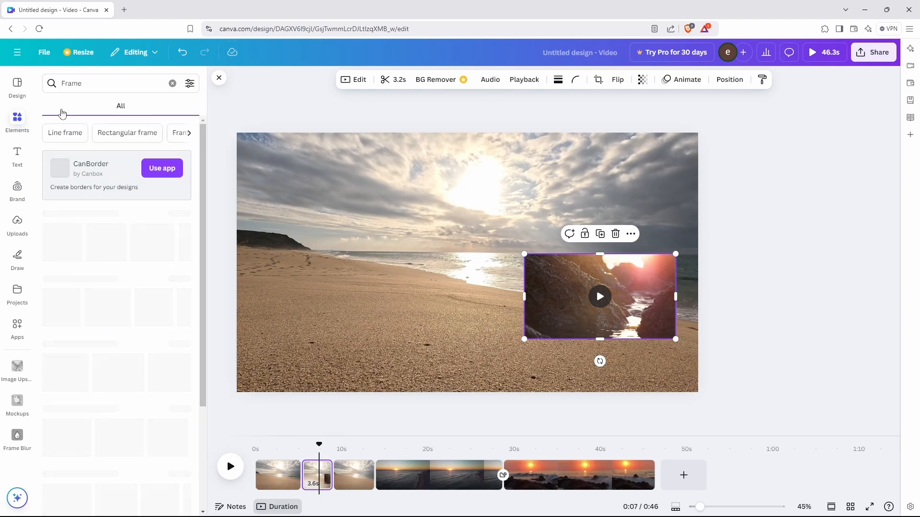
click(189, 242)
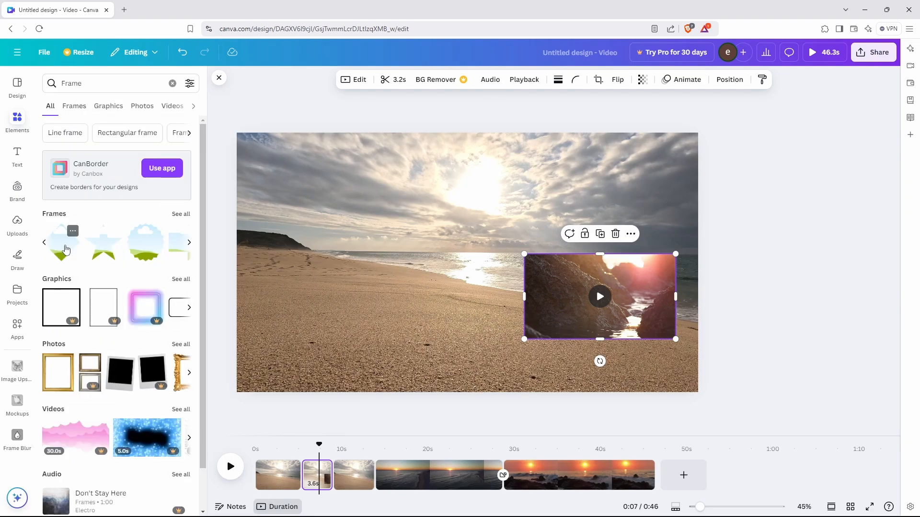
click(61, 242)
drag(439, 272, 358, 279)
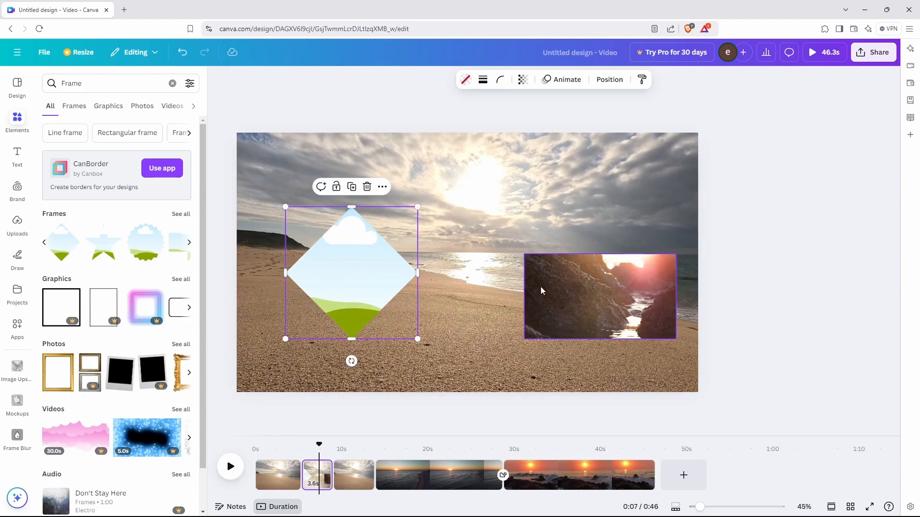
Drop the rock video into the diamond frame and reposition it inside the frame.
drag(618, 299, 392, 280)
double_click(393, 285)
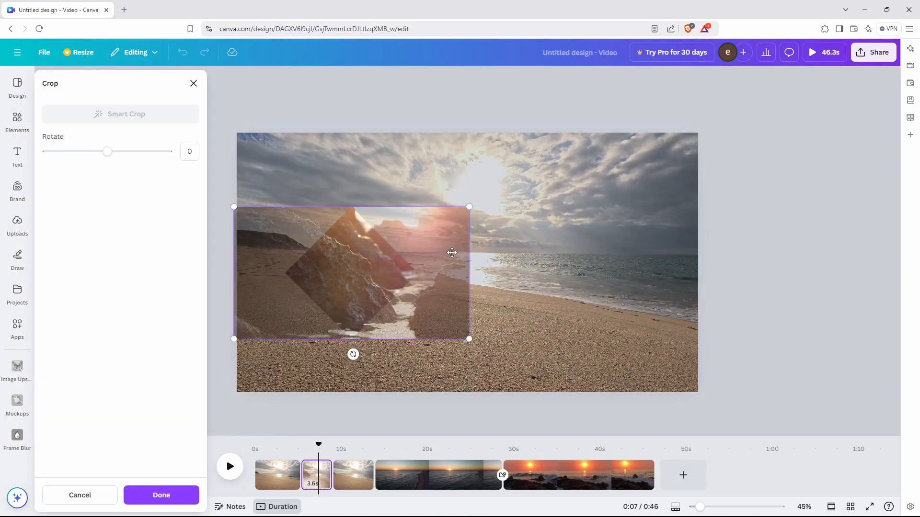
drag(452, 250, 455, 198)
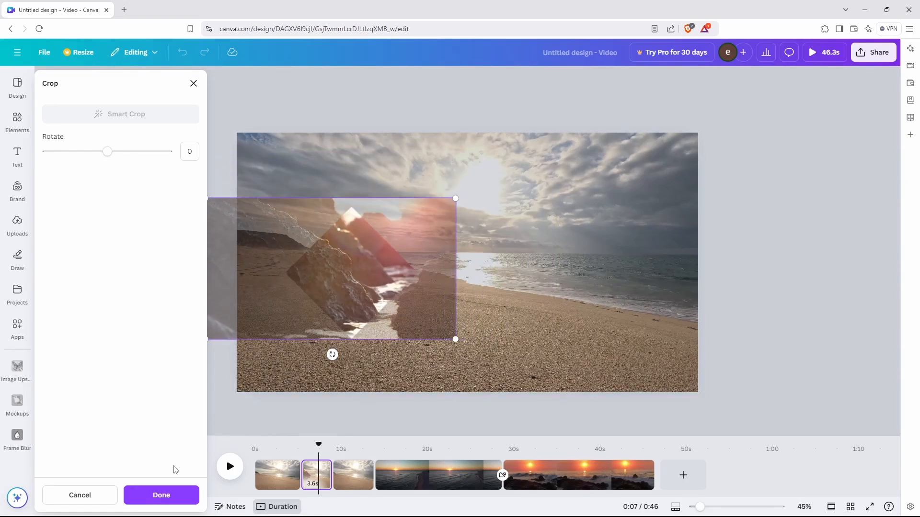
click(166, 496)
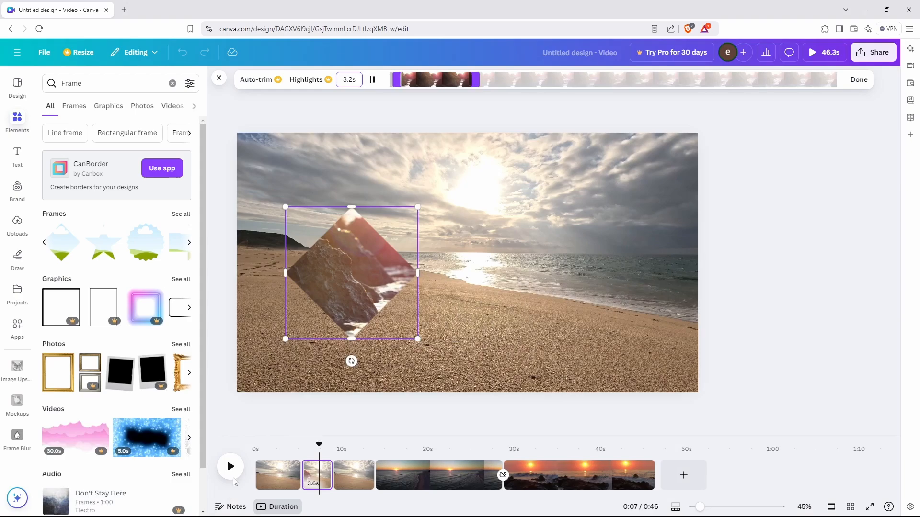
Add a heart-shaped frame, drop the rock video in, and enlarge and crop it inside.
click(189, 245)
click(115, 250)
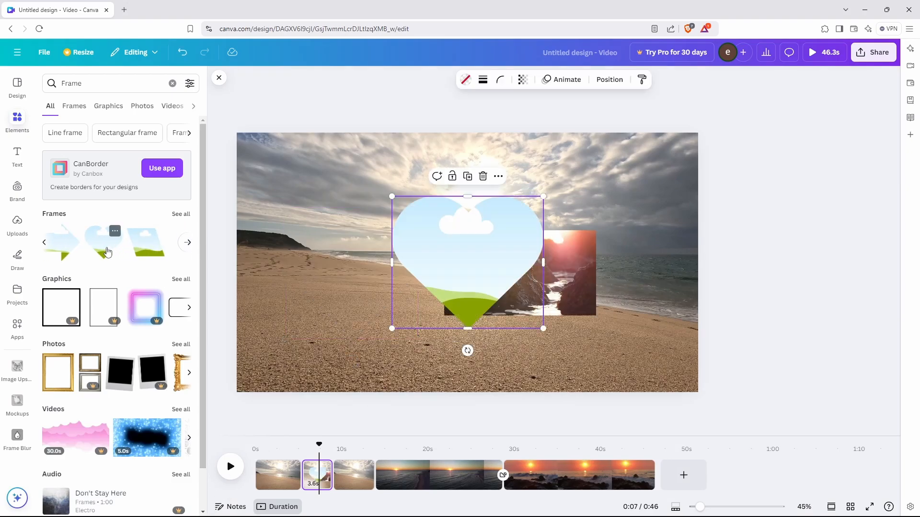
drag(430, 268, 311, 293)
drag(537, 281, 389, 317)
double_click(397, 274)
drag(432, 357, 480, 387)
drag(384, 284, 386, 326)
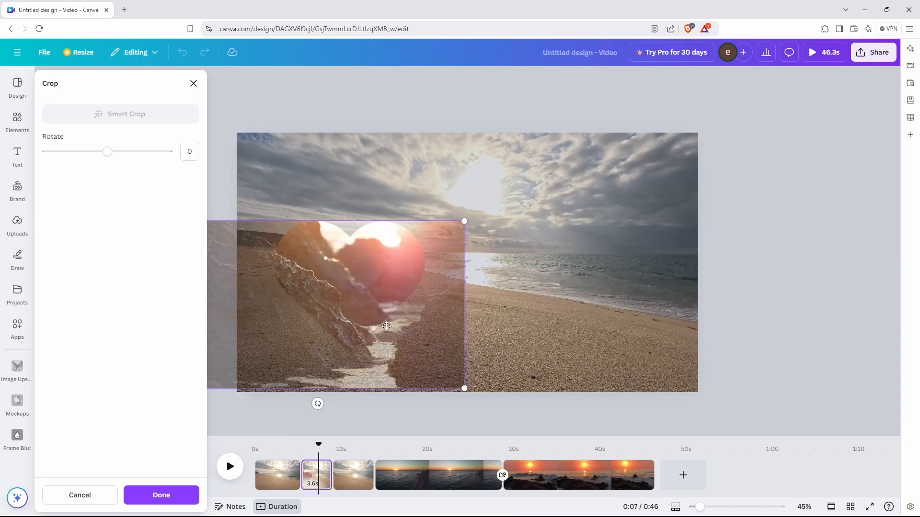
drag(461, 392, 479, 395)
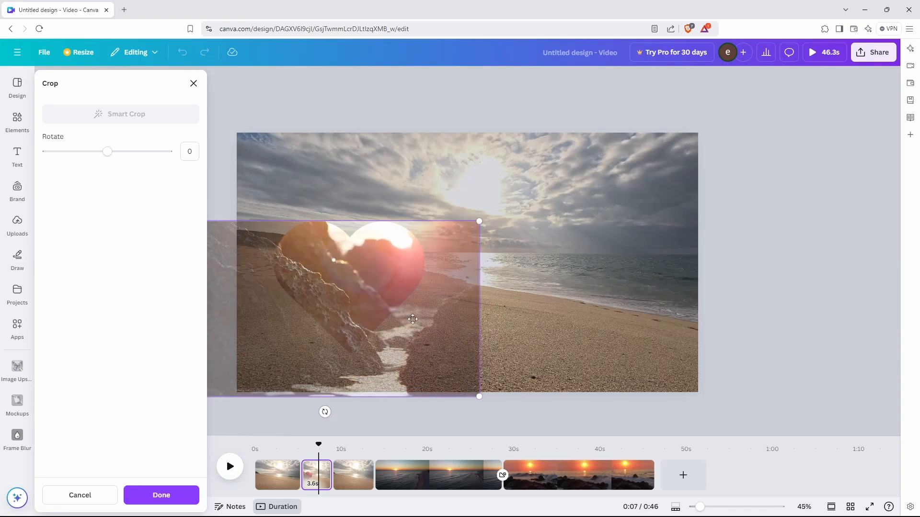
drag(387, 301, 302, 308)
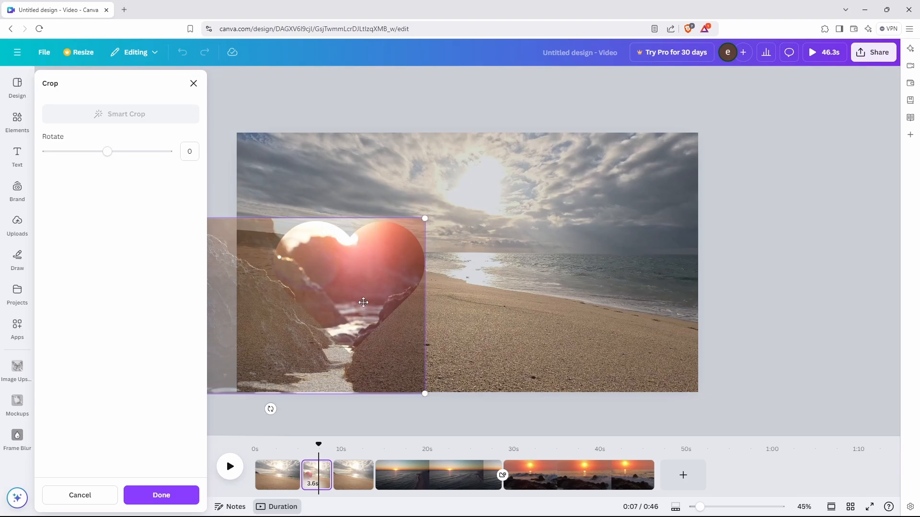
double_click(280, 299)
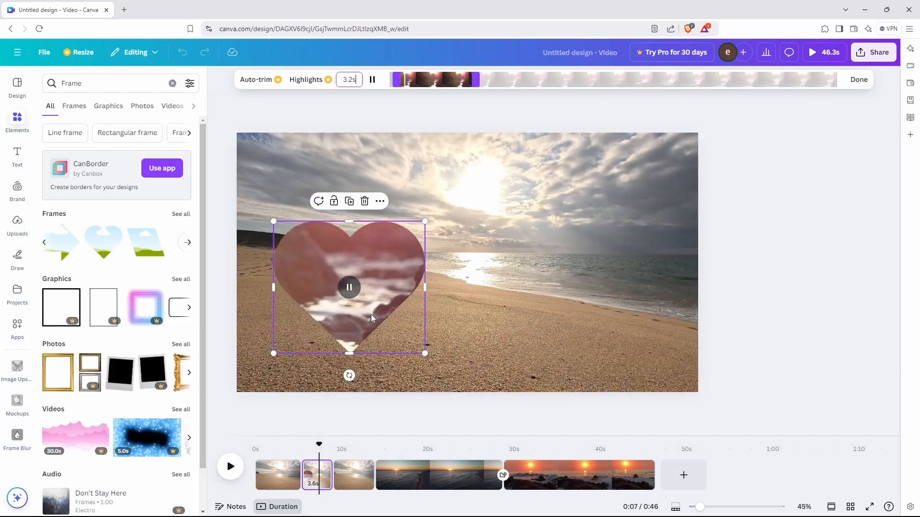
Enlarge the heart frame, move it to the lower right, and set its transparency to 55.
drag(382, 311, 632, 332)
drag(535, 370, 501, 404)
drag(589, 328, 579, 267)
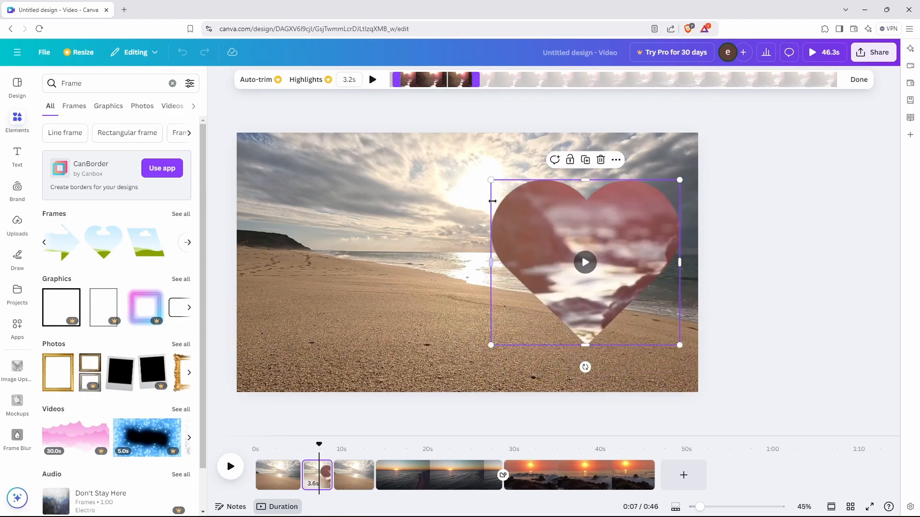
click(435, 346)
click(657, 327)
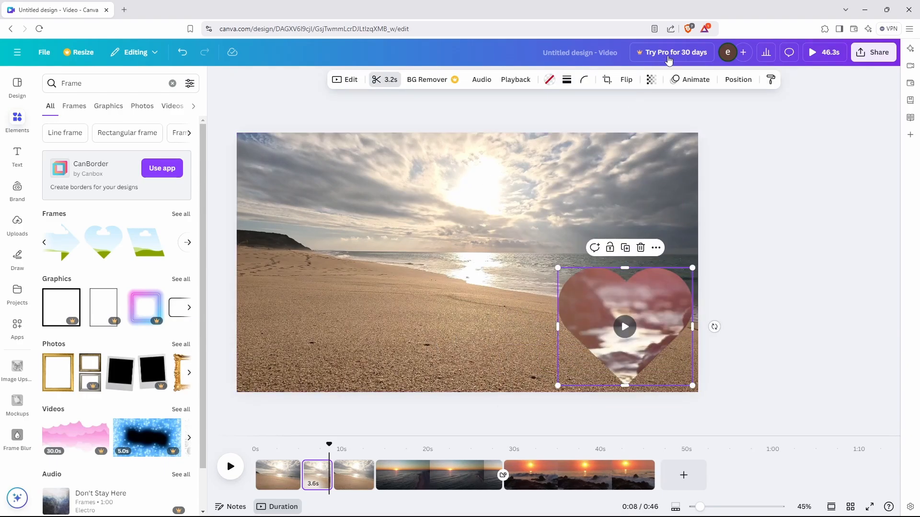
click(652, 82)
drag(674, 119, 711, 142)
click(625, 183)
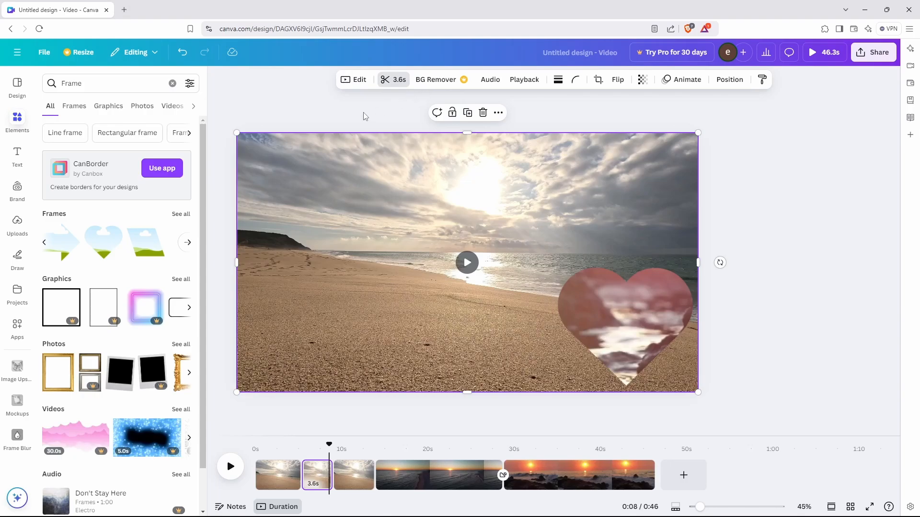
Apply the Summer filter to the beach video, after trying Afterglow.
click(363, 85)
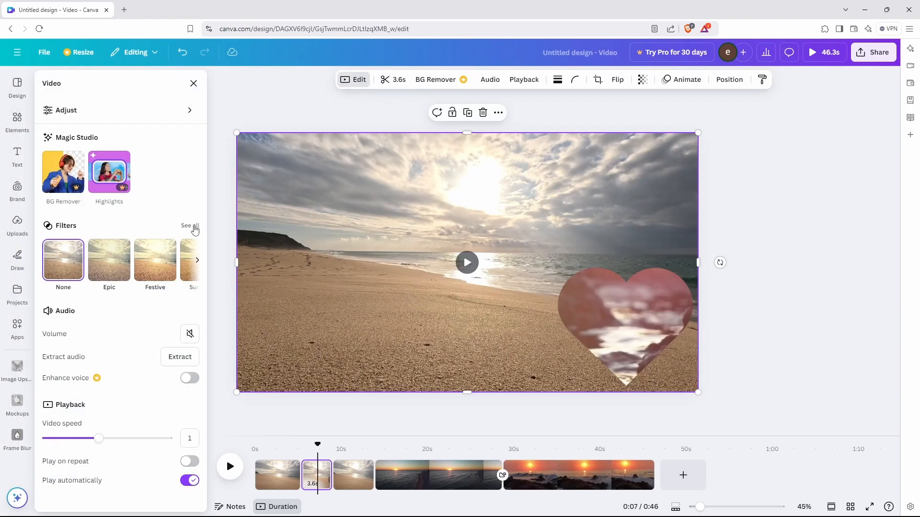
click(192, 229)
click(67, 210)
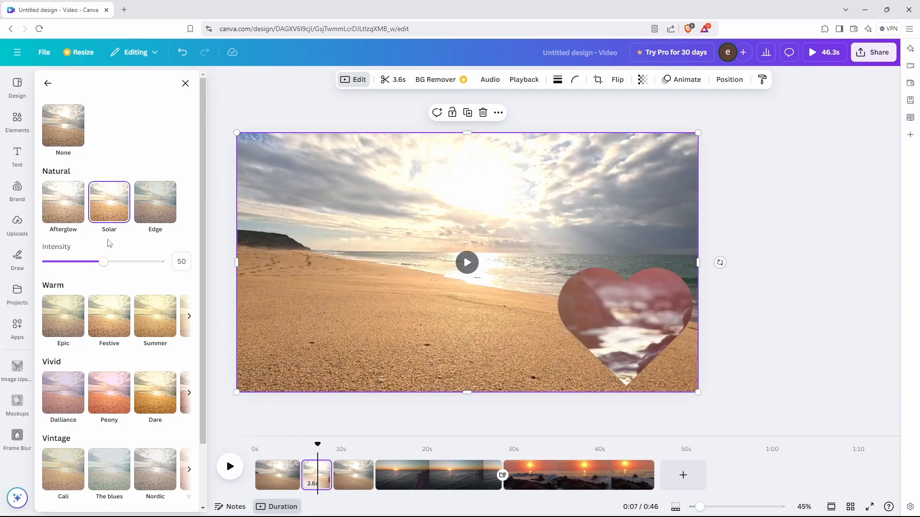
mouse_move(103, 262)
mouse_down()
mouse_move(165, 262)
mouse_move(49, 262)
mouse_move(121, 262)
mouse_up()
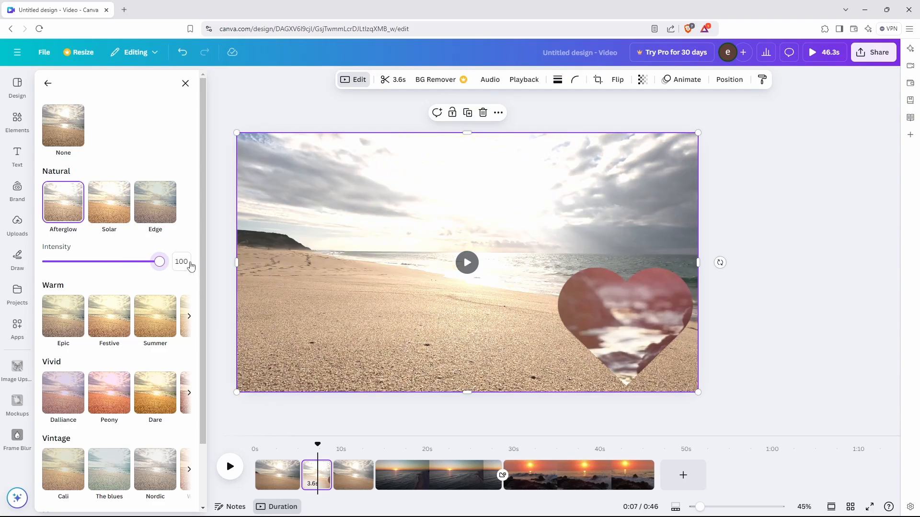
click(155, 316)
Adjust the beach video's tint and brightness for a golden tone.
click(48, 84)
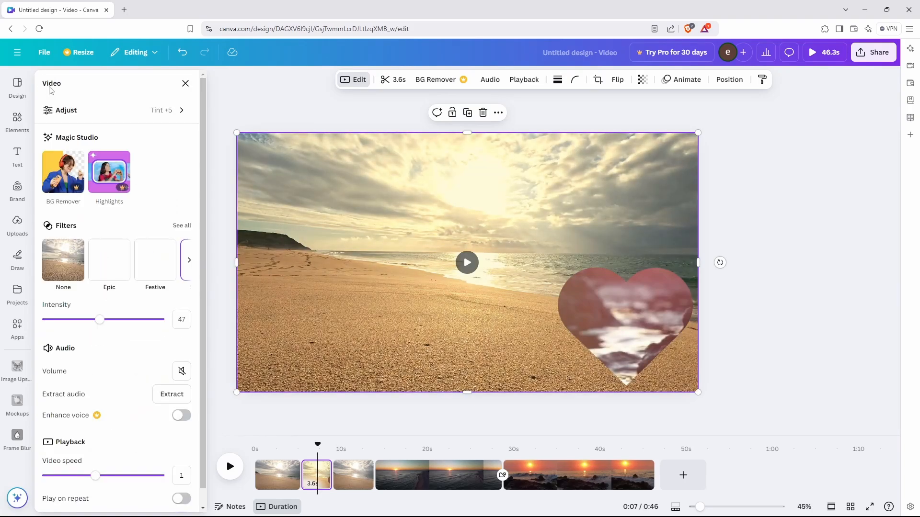
click(175, 115)
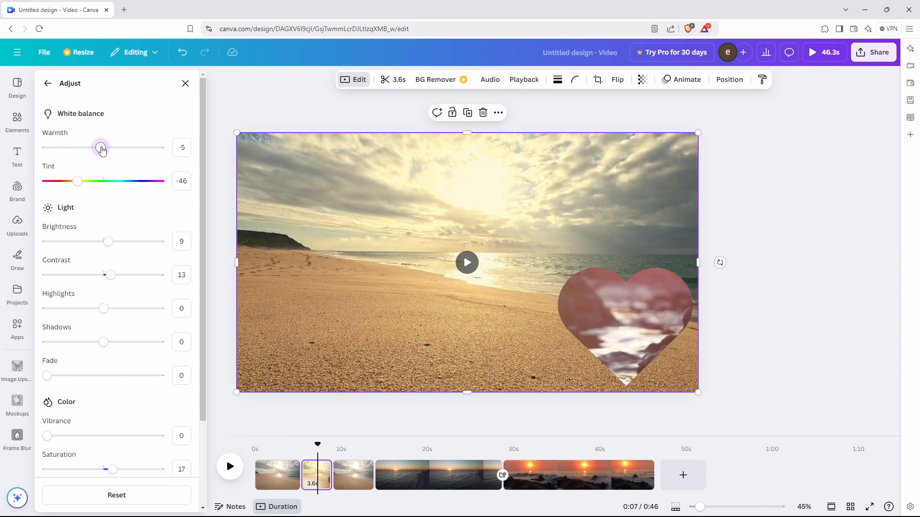
mouse_move(78, 183)
mouse_down()
mouse_move(97, 183)
mouse_move(78, 182)
mouse_up()
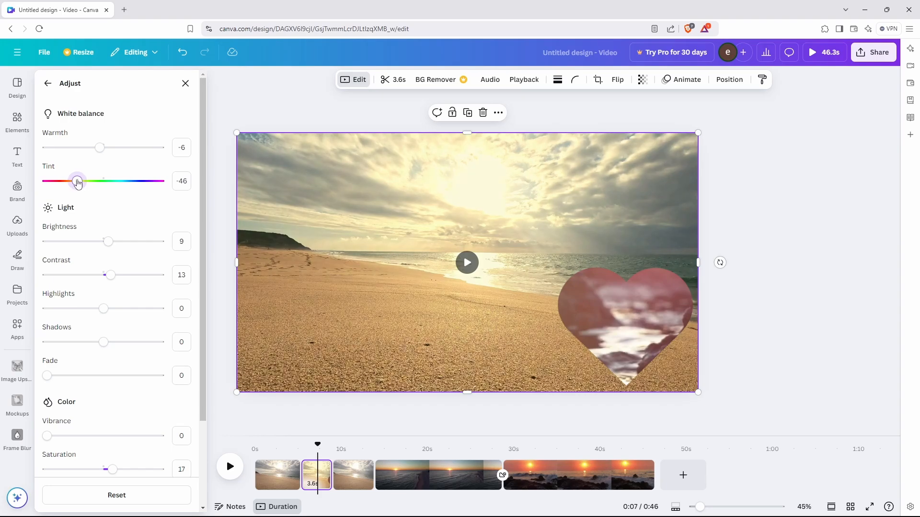
drag(107, 239, 46, 243)
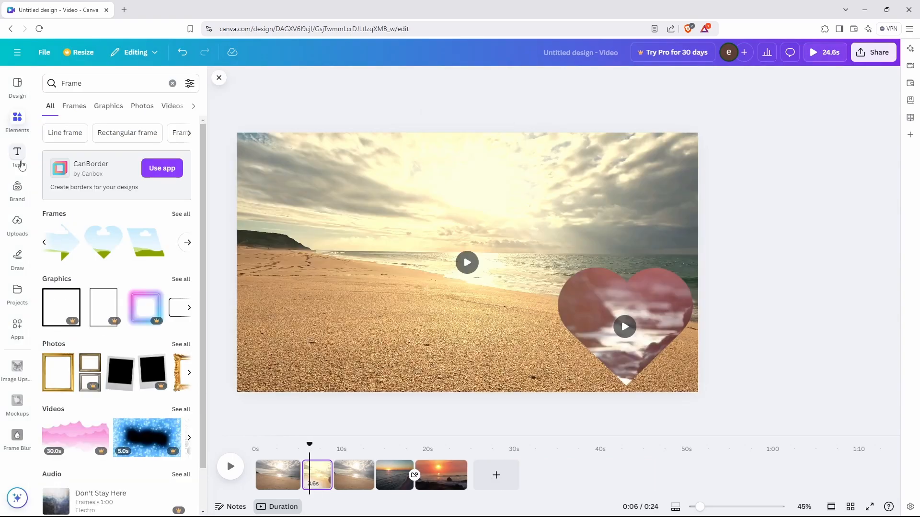
Browse the heading styles and font combinations, then add an 'Add a heading' text box.
click(19, 160)
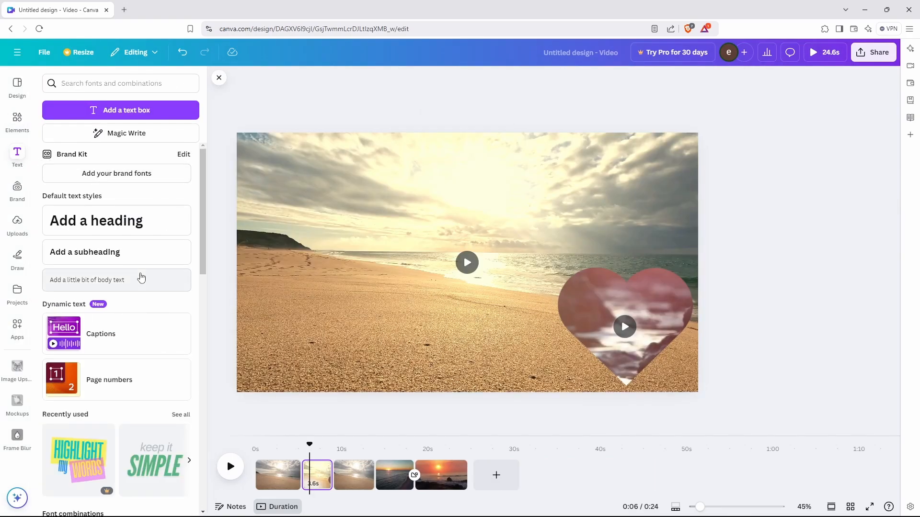
scroll(142, 278, down, 2)
scroll(142, 278, down, 3)
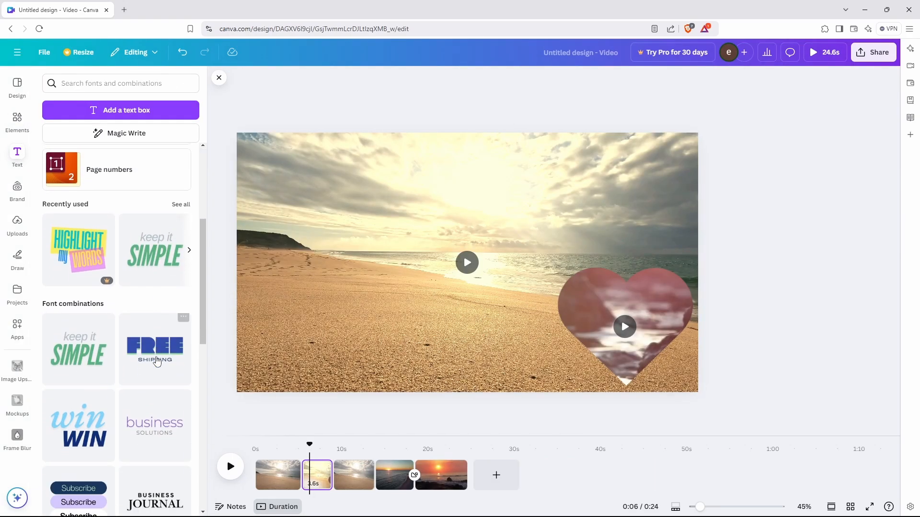
scroll(156, 340, down, 3)
scroll(154, 339, up, 3)
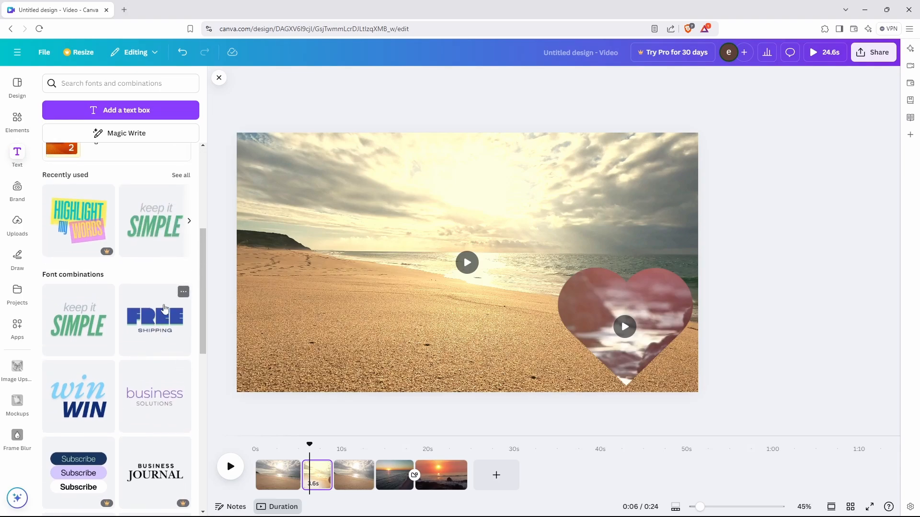
scroll(155, 266, up, 1)
scroll(158, 353, down, 3)
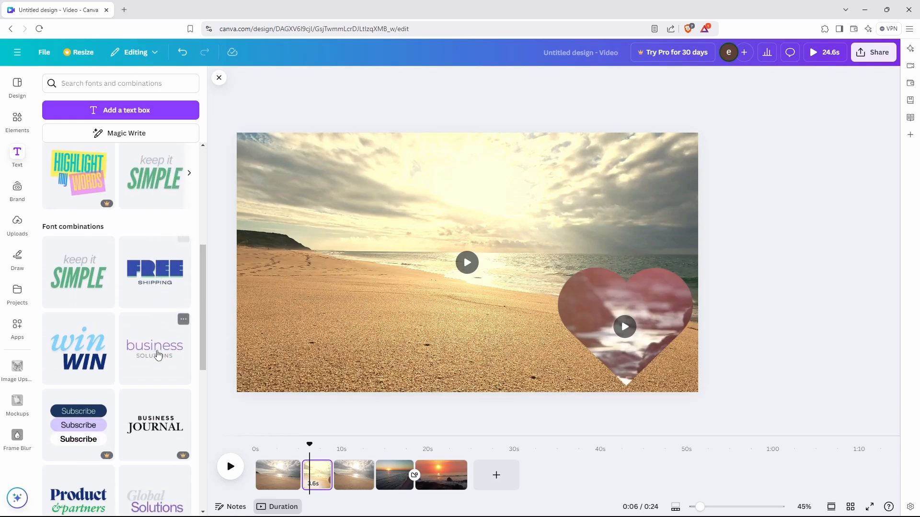
scroll(158, 349, down, 9)
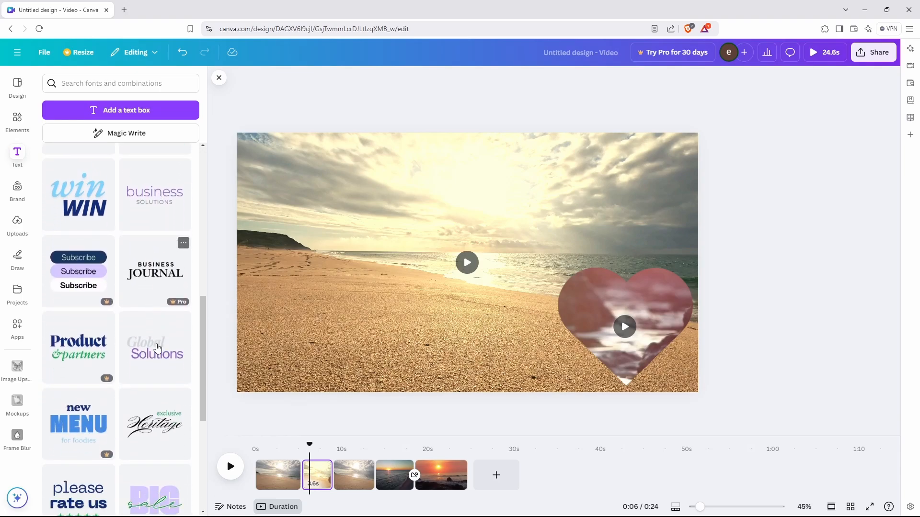
scroll(158, 357, down, 8)
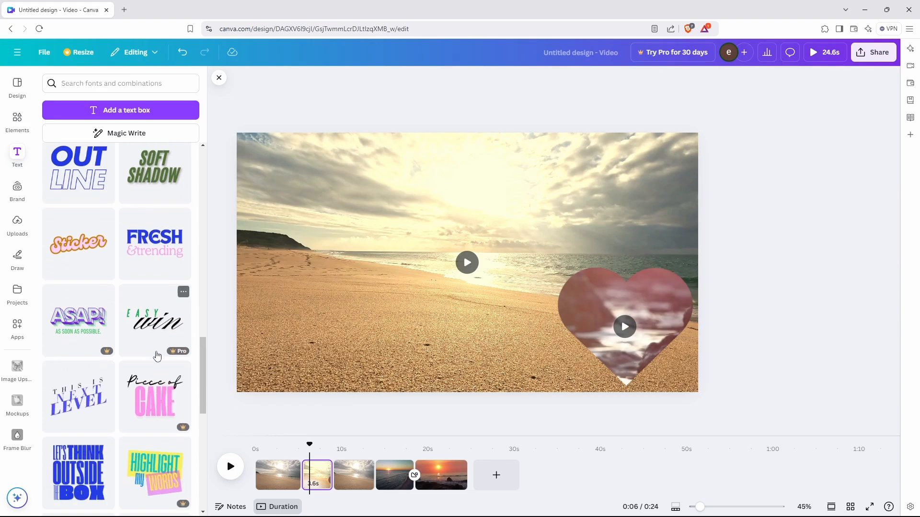
scroll(158, 354, down, 3)
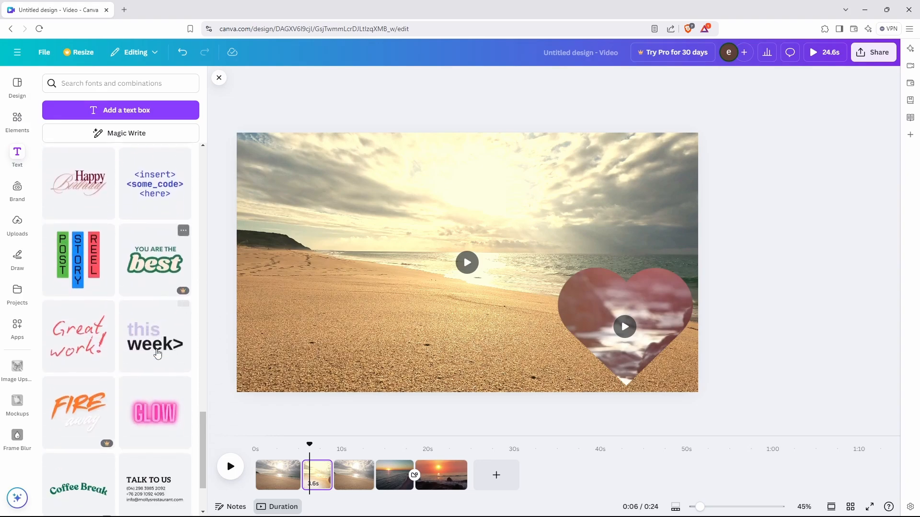
scroll(109, 216, up, 20)
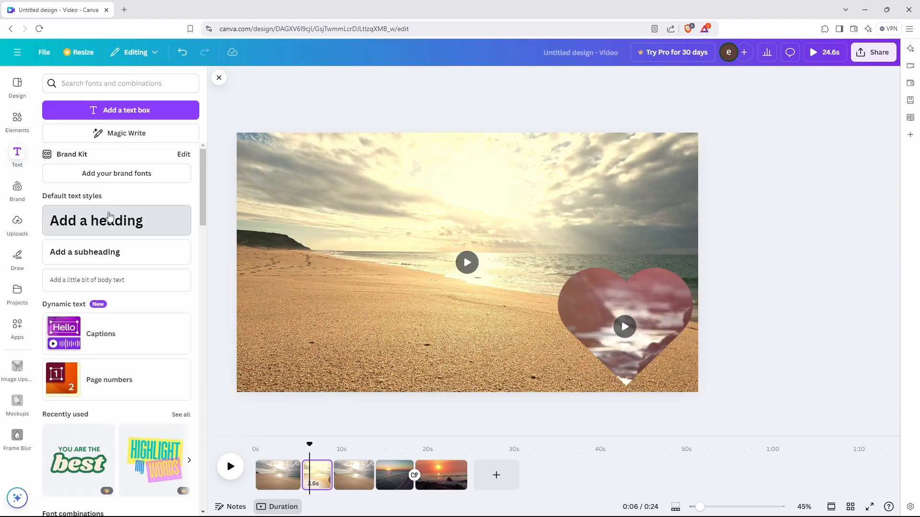
click(109, 220)
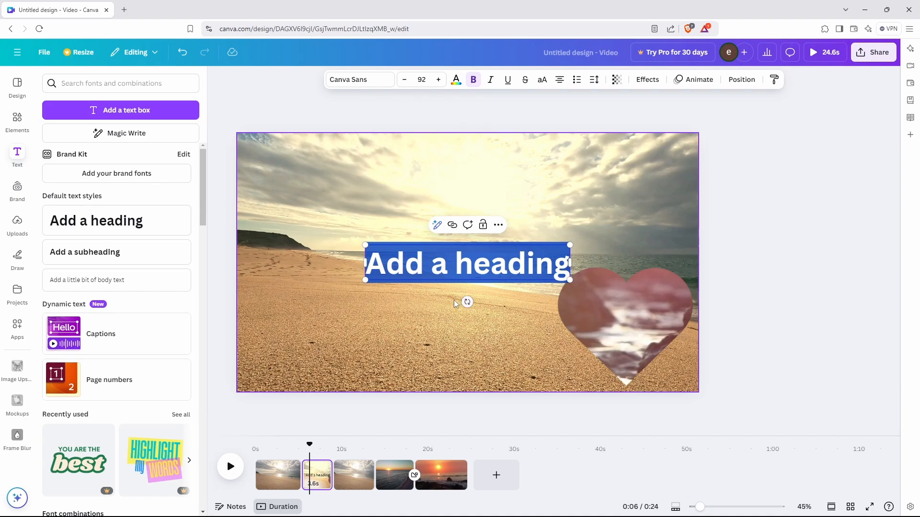
Replace the placeholder with 'Hello' text, enlarged and moved to the bottom-left.
key(ctrl+z)
scroll(166, 260, down, 10)
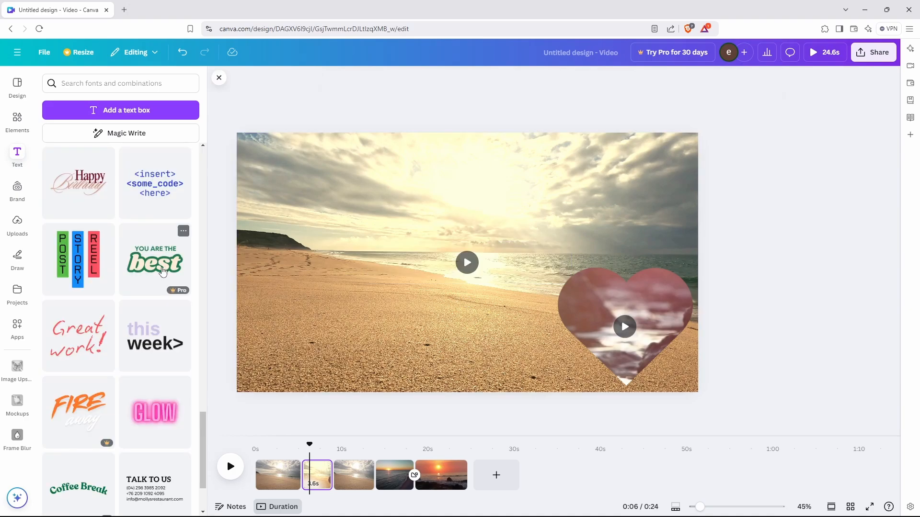
text(tH)
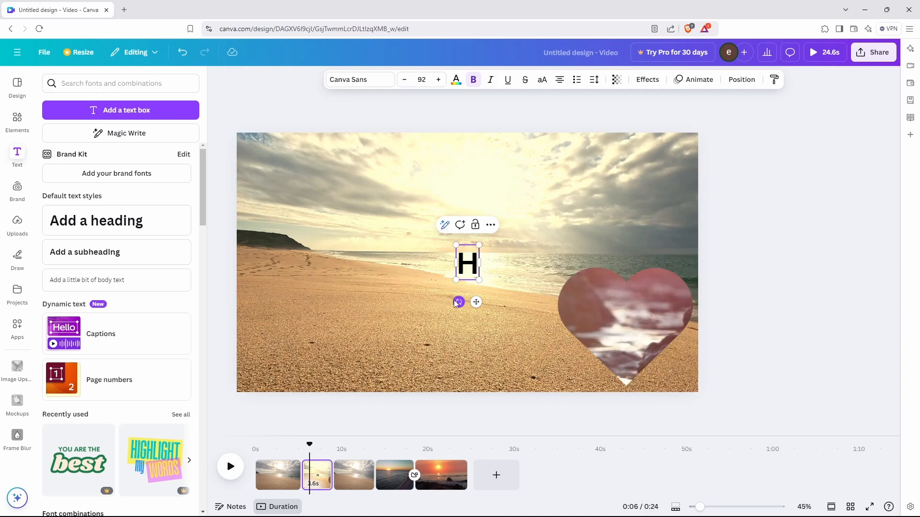
text(ello)
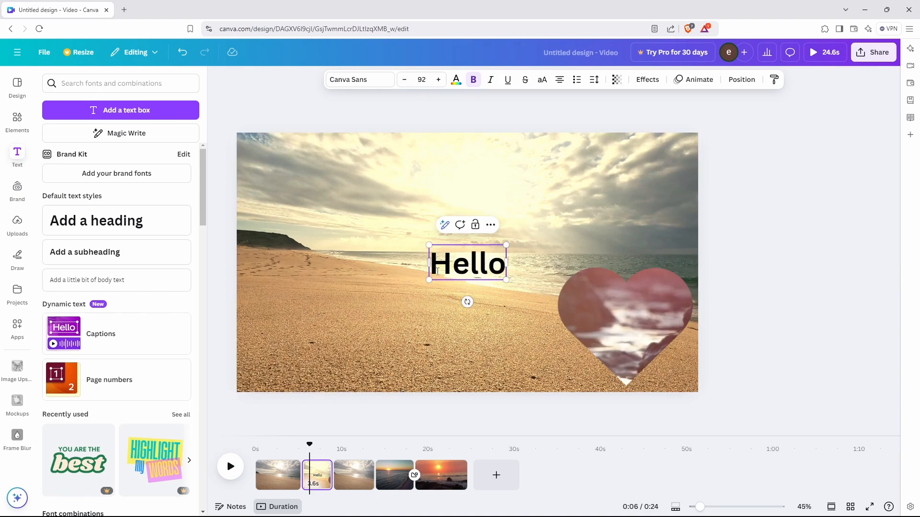
drag(428, 279, 389, 298)
drag(447, 271, 300, 360)
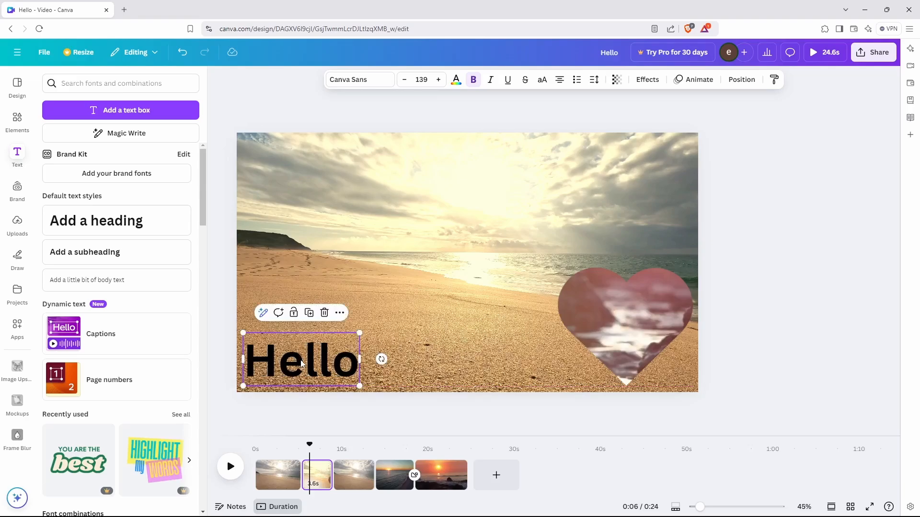
Colour the Hello text pale cream (#FAEFC0).
click(456, 82)
click(49, 156)
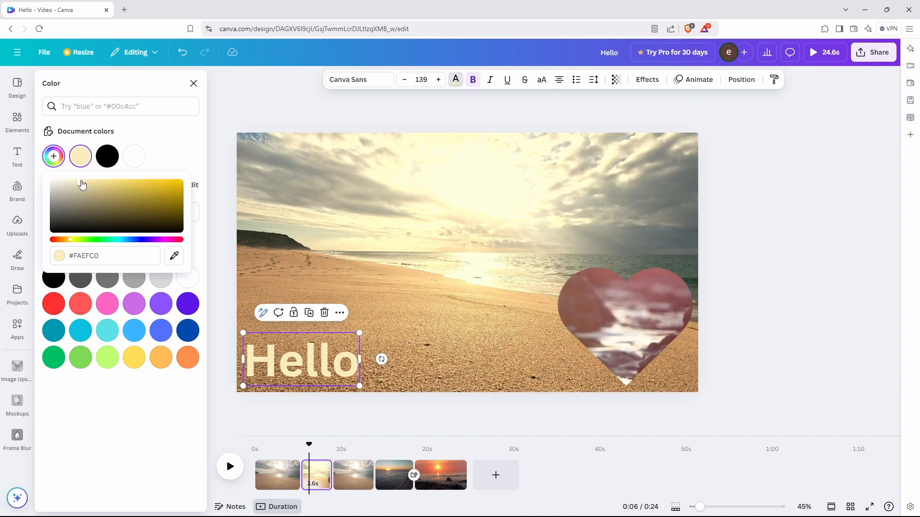
key(Escape)
Give the Hello text a dark green outline effect.
click(647, 79)
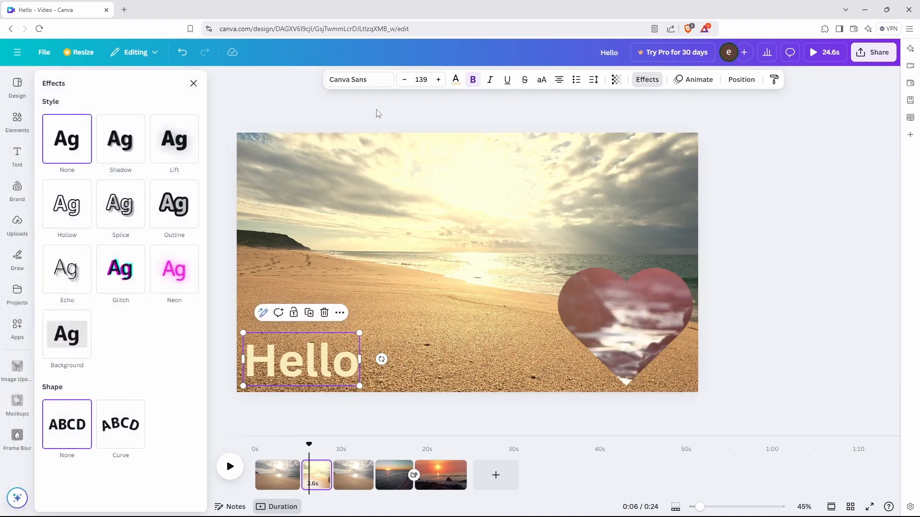
click(175, 218)
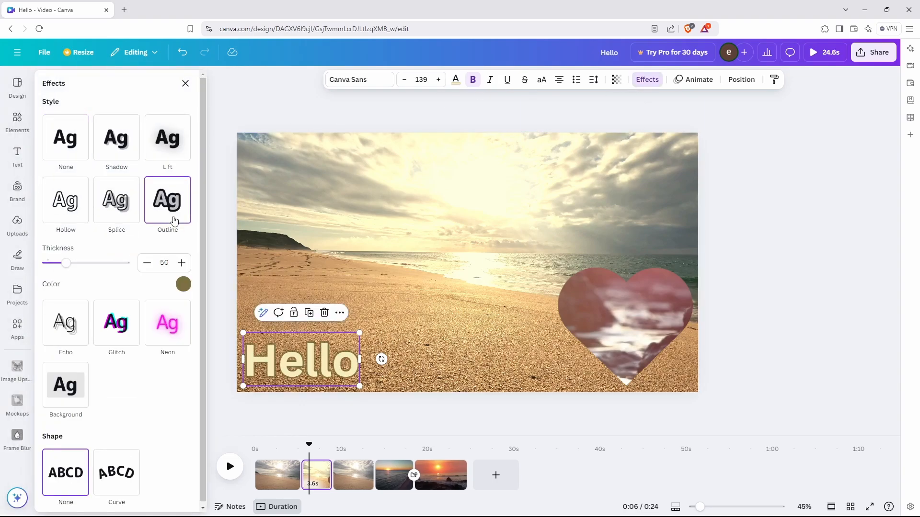
click(183, 284)
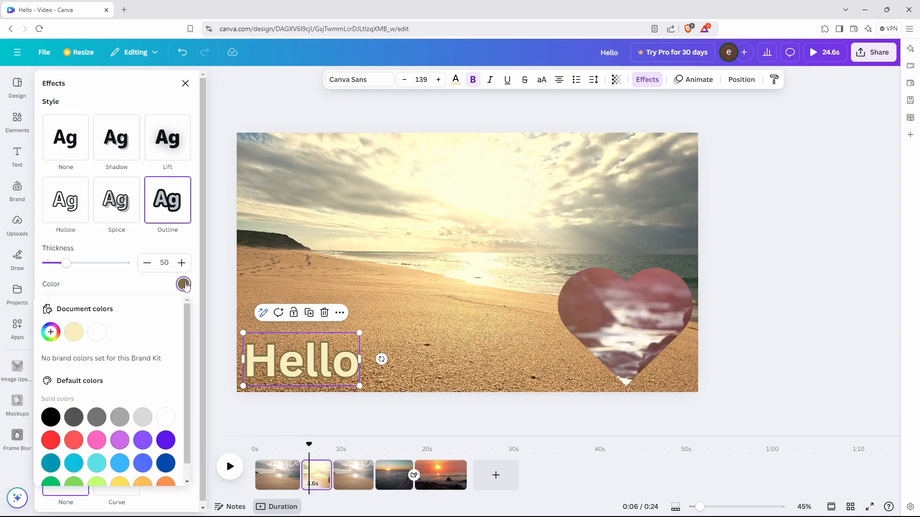
scroll(86, 453, down, 1)
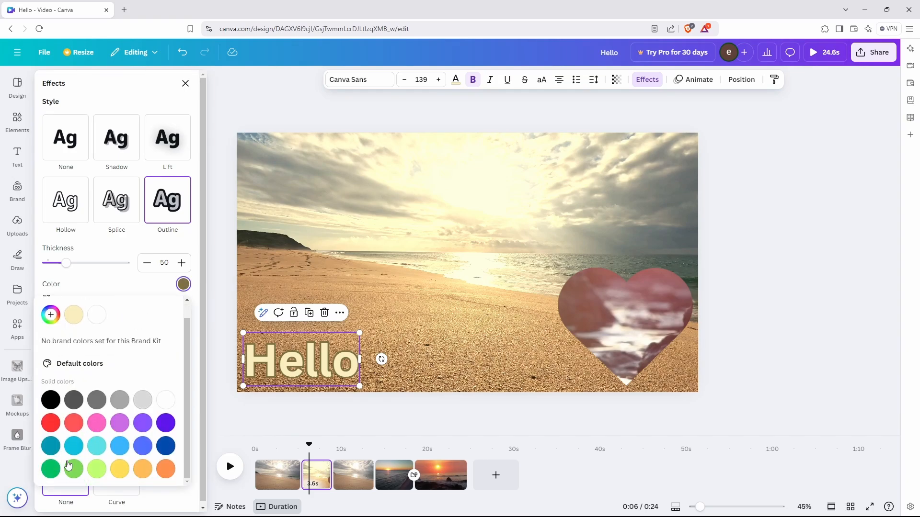
click(74, 470)
click(52, 471)
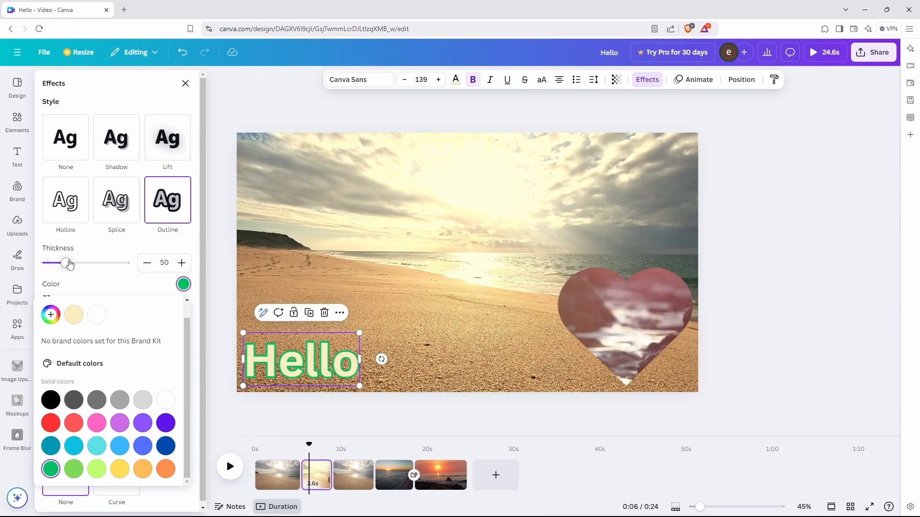
Raise the outline thickness to 95 and check the #00BF63 outline colour.
drag(69, 265, 83, 267)
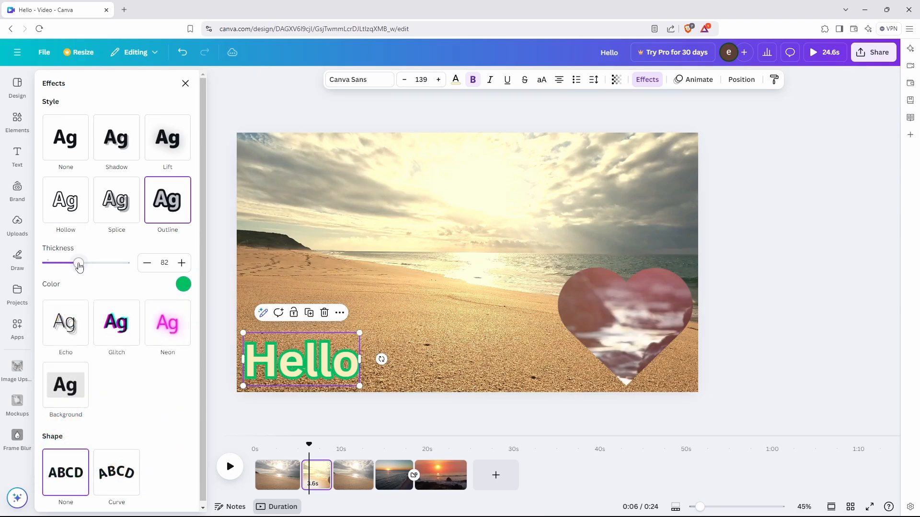
scroll(160, 379, down, 1)
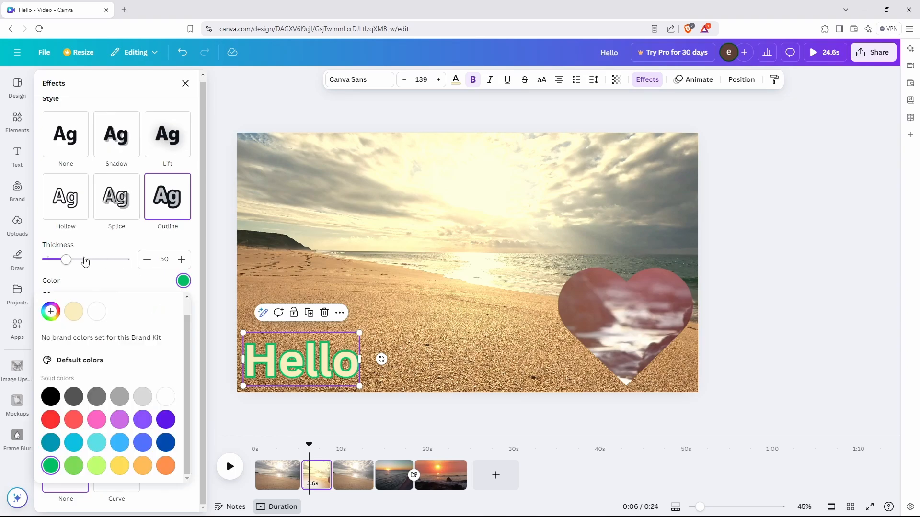
mouse_move(68, 261)
mouse_down()
mouse_move(94, 266)
mouse_move(84, 262)
mouse_up()
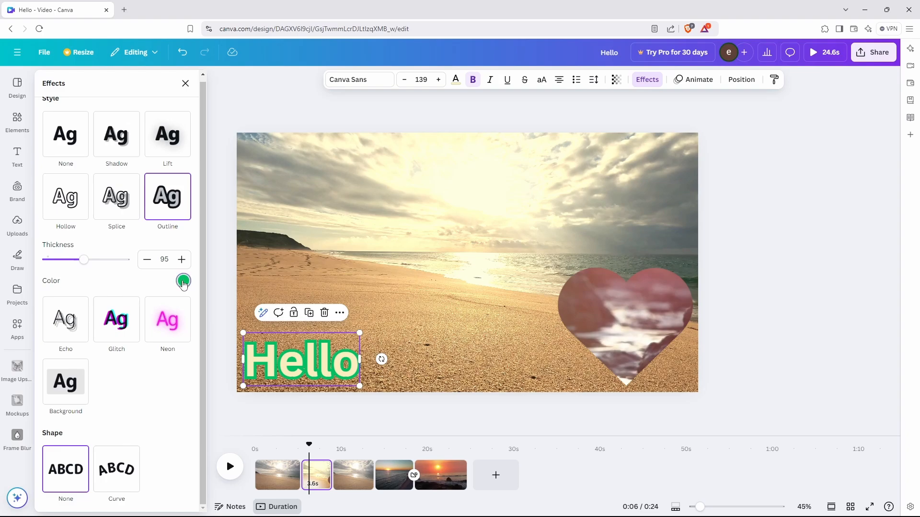
click(184, 282)
click(50, 329)
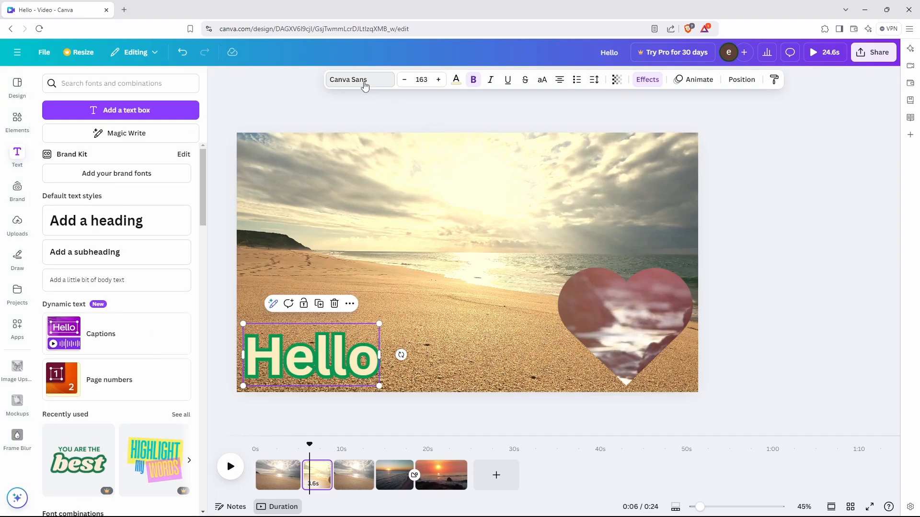
click(364, 85)
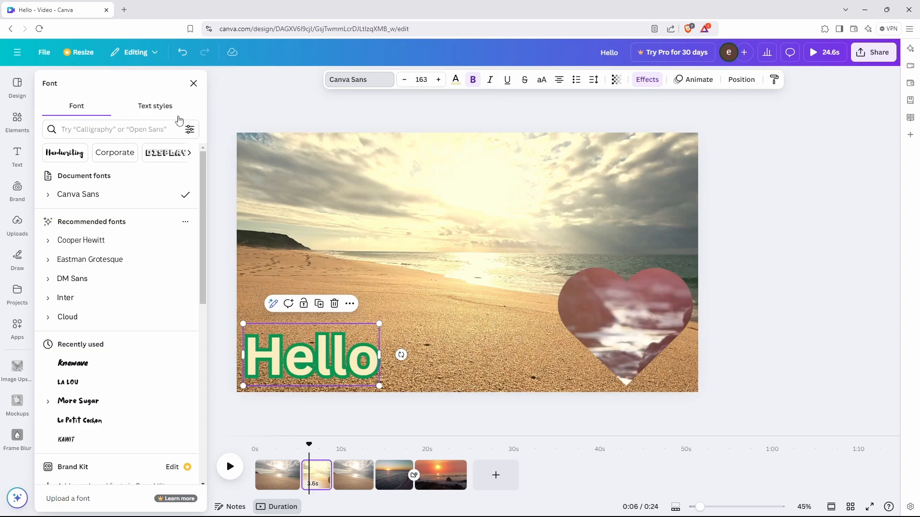
Set Hello in the handwriting font Celandine at size 161, after trying Beth Ellen.
click(65, 152)
click(84, 328)
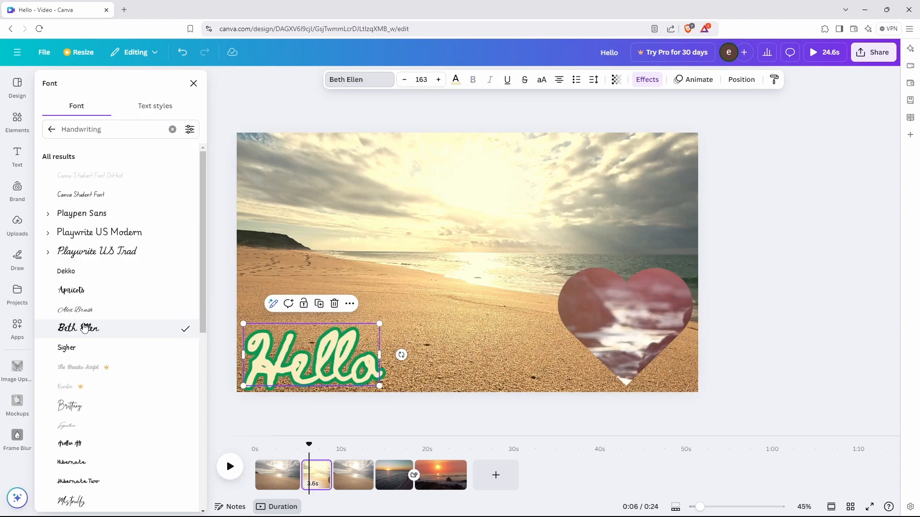
scroll(82, 376, down, 5)
click(82, 376)
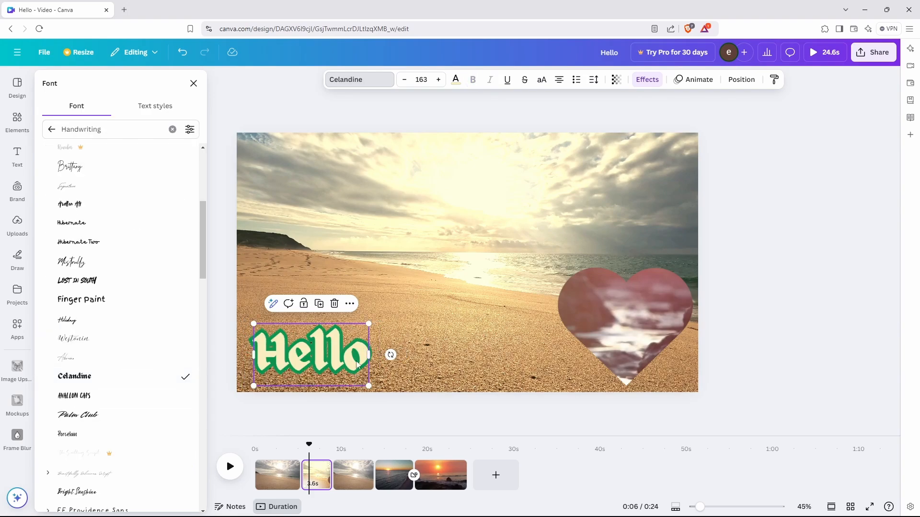
drag(368, 323, 389, 312)
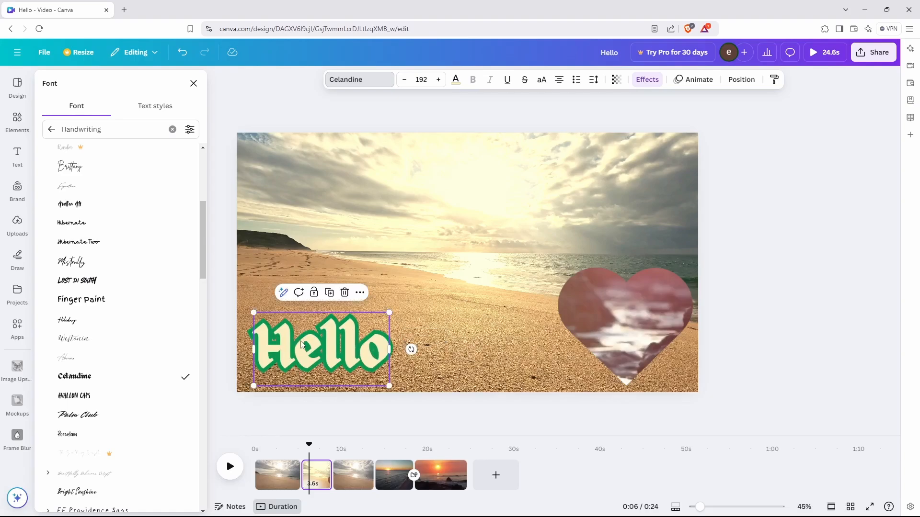
click(193, 84)
key(ctrl+z)
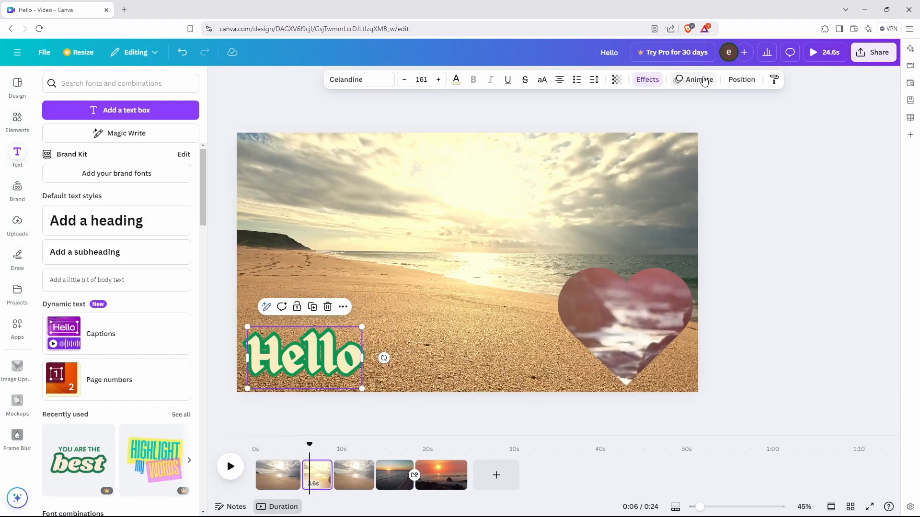
Apply the Wipe animation to Hello after trying Burst, then rewind to about 5.4s.
click(694, 79)
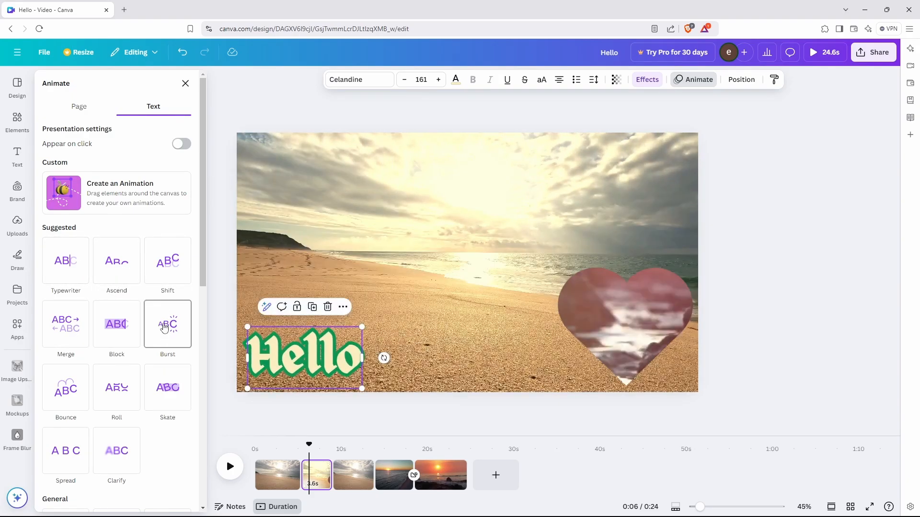
click(166, 327)
scroll(158, 412, down, 6)
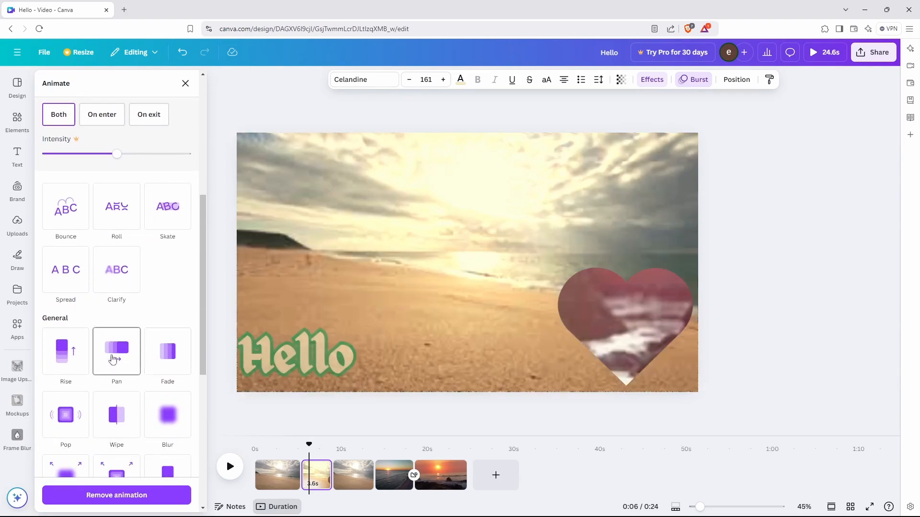
click(117, 414)
click(186, 84)
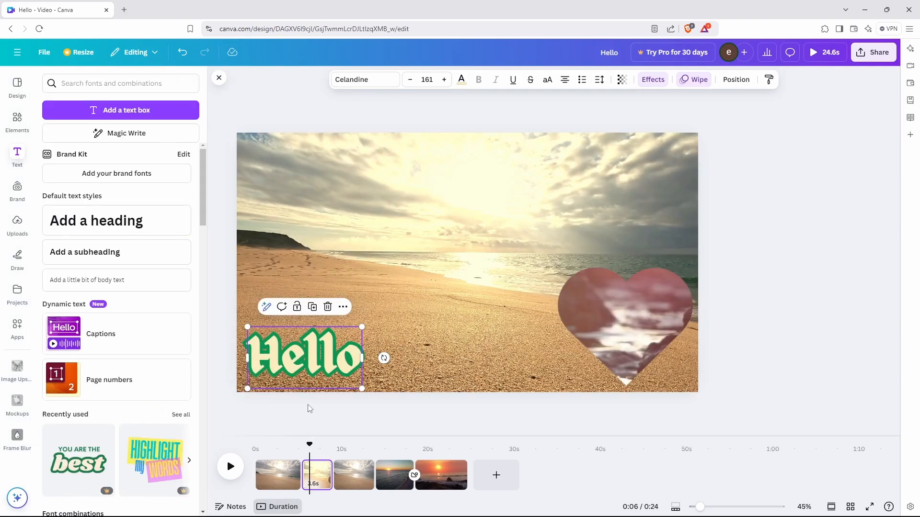
drag(308, 444, 301, 445)
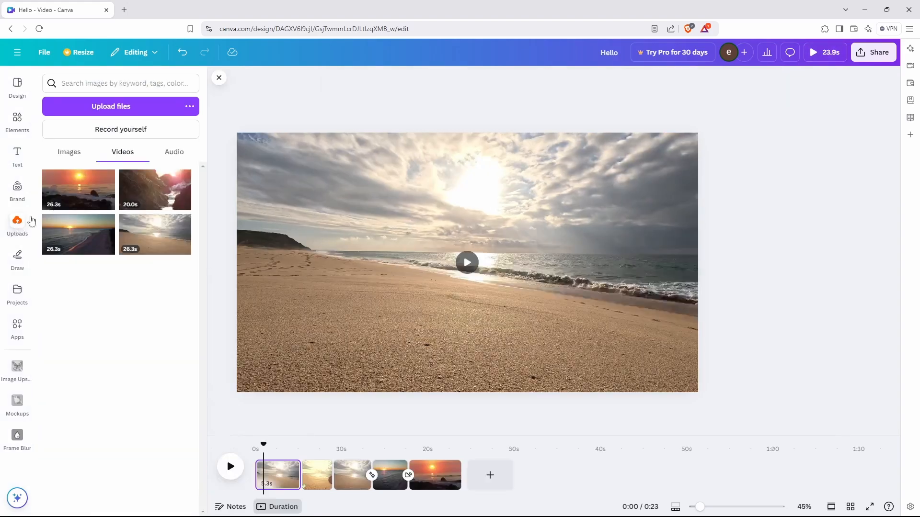
Add project.wav from the uploaded audio and trim the track shorter.
click(168, 151)
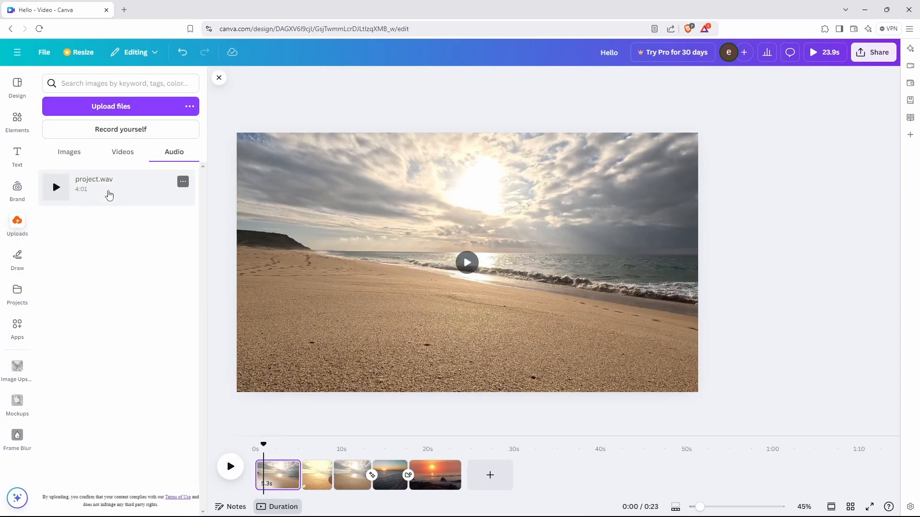
click(113, 190)
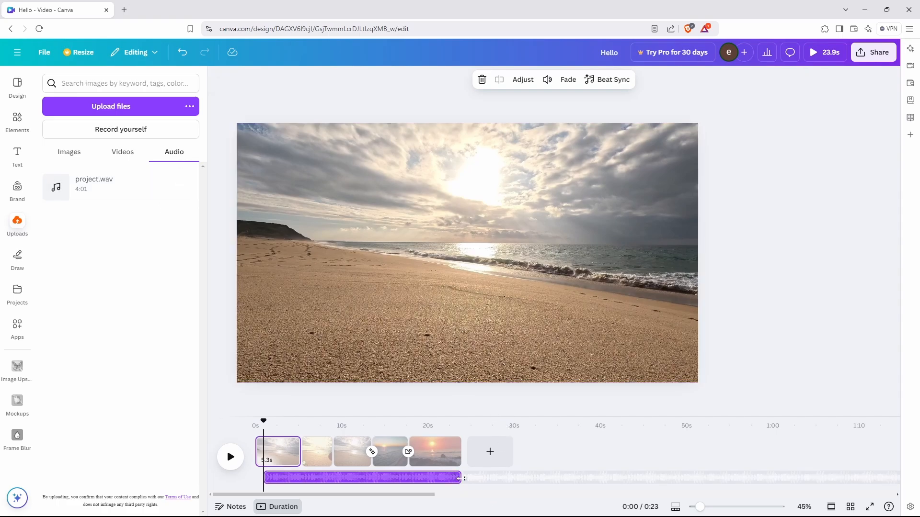
drag(464, 480, 289, 484)
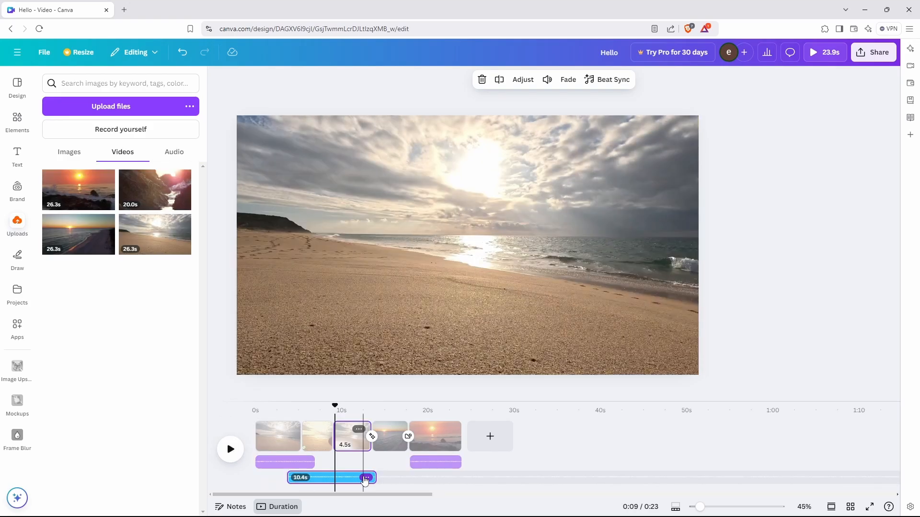
Turn the project.wav track's volume down to 0.
click(366, 477)
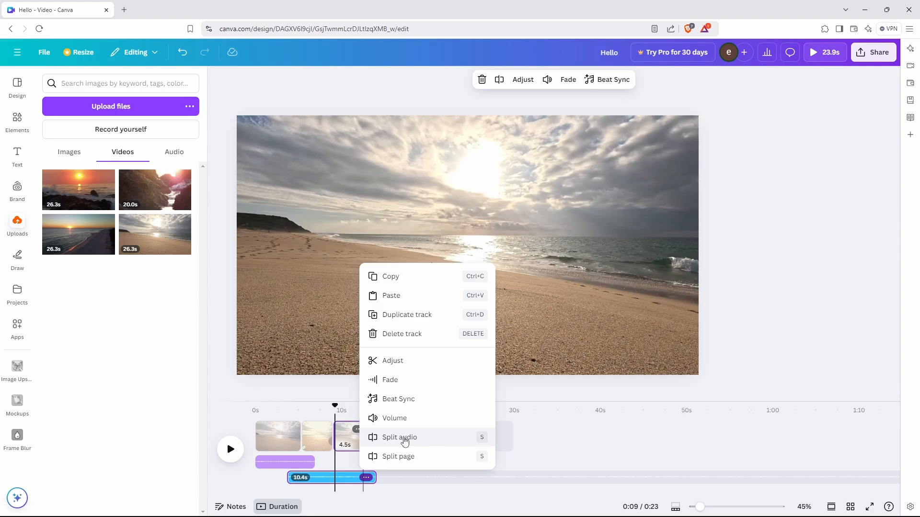
click(396, 419)
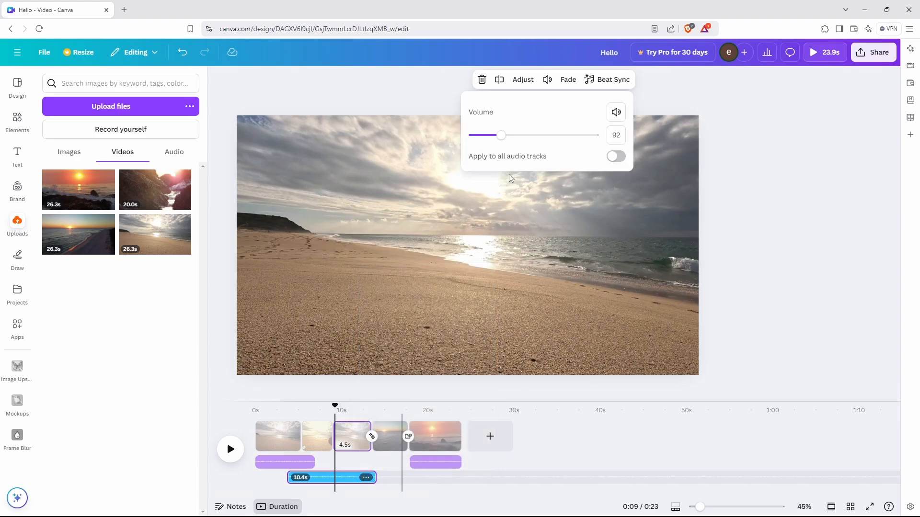
drag(506, 140, 470, 142)
click(755, 282)
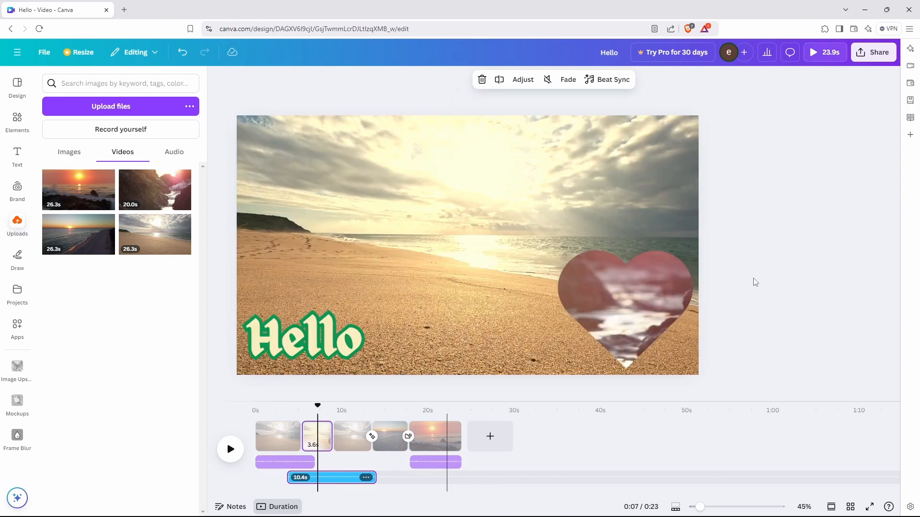
click(875, 53)
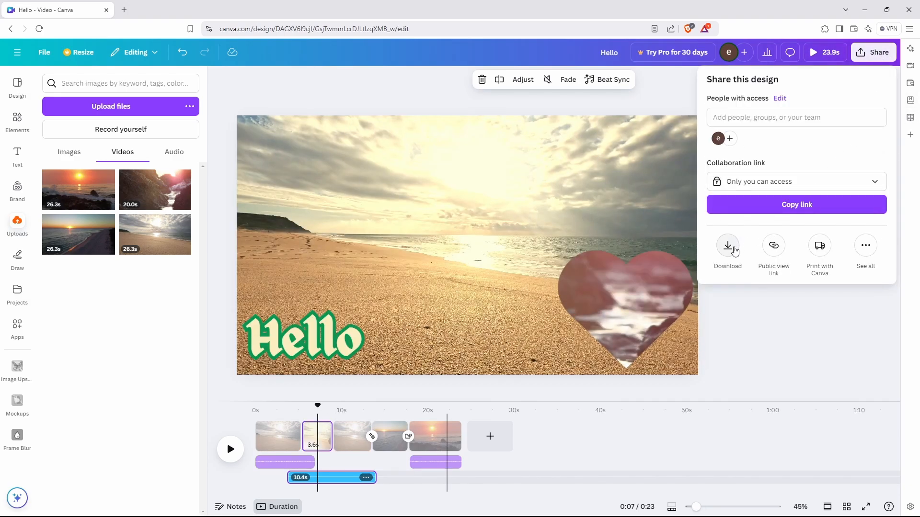
Download the Hello video as a 1080p MP4 covering all pages.
click(734, 251)
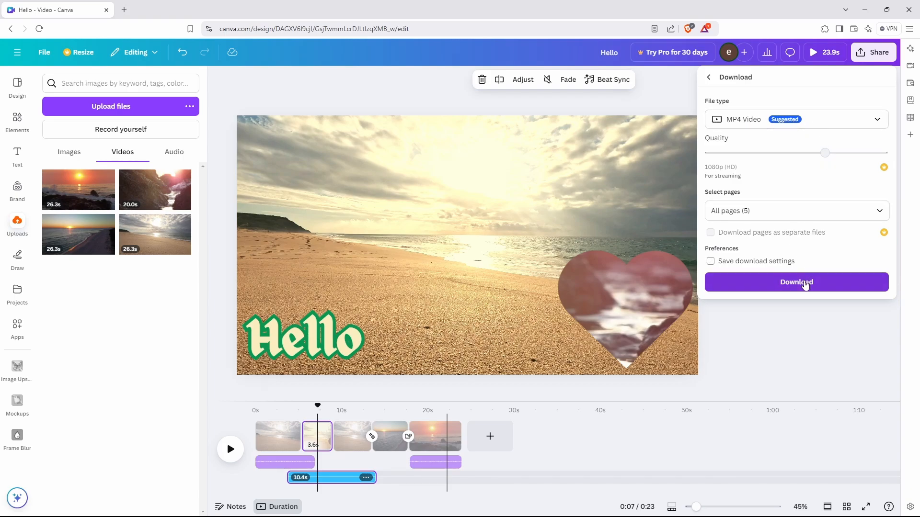
click(805, 284)
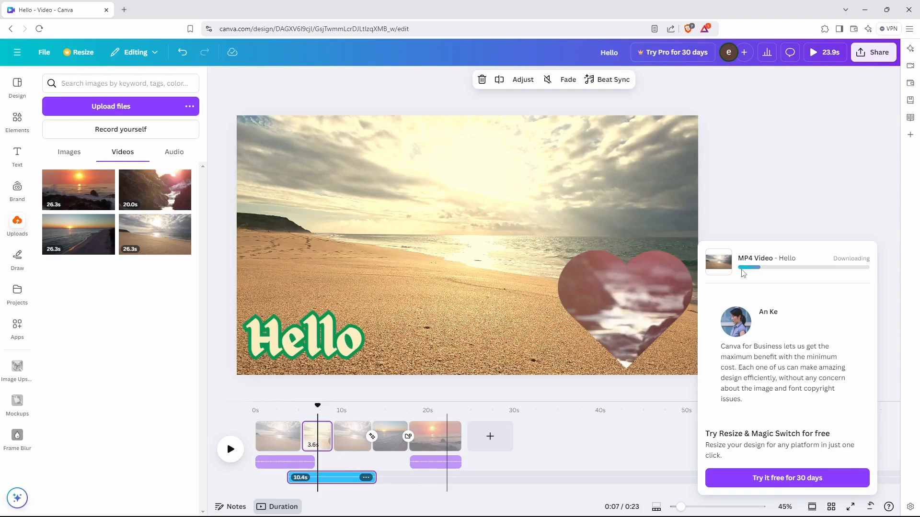